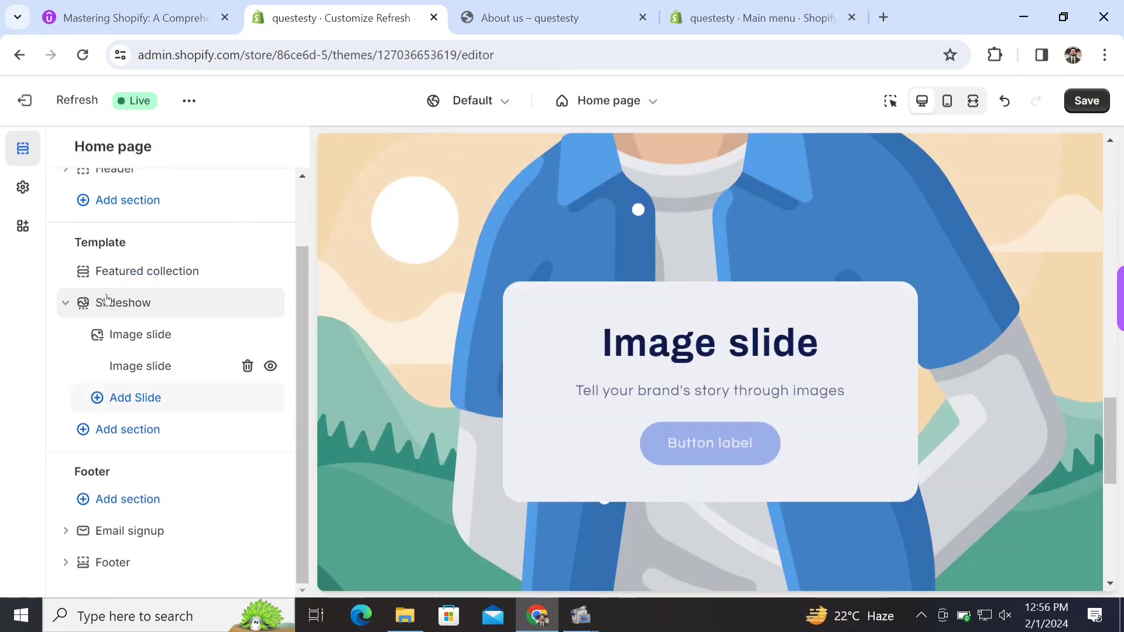
Give the first image slide of the slideshow the free Women's Fashion photo of the model with a leather jacket over her shoulders
{"action": "left_click", "coordinate": [152, 337]}
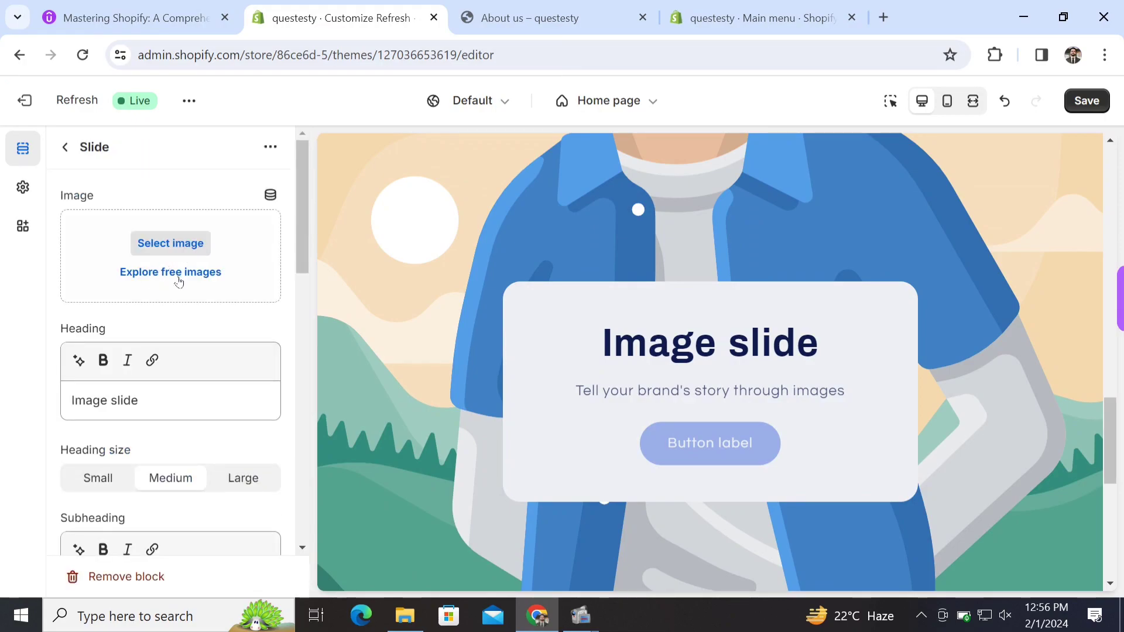
{"action": "left_click", "coordinate": [179, 273]}
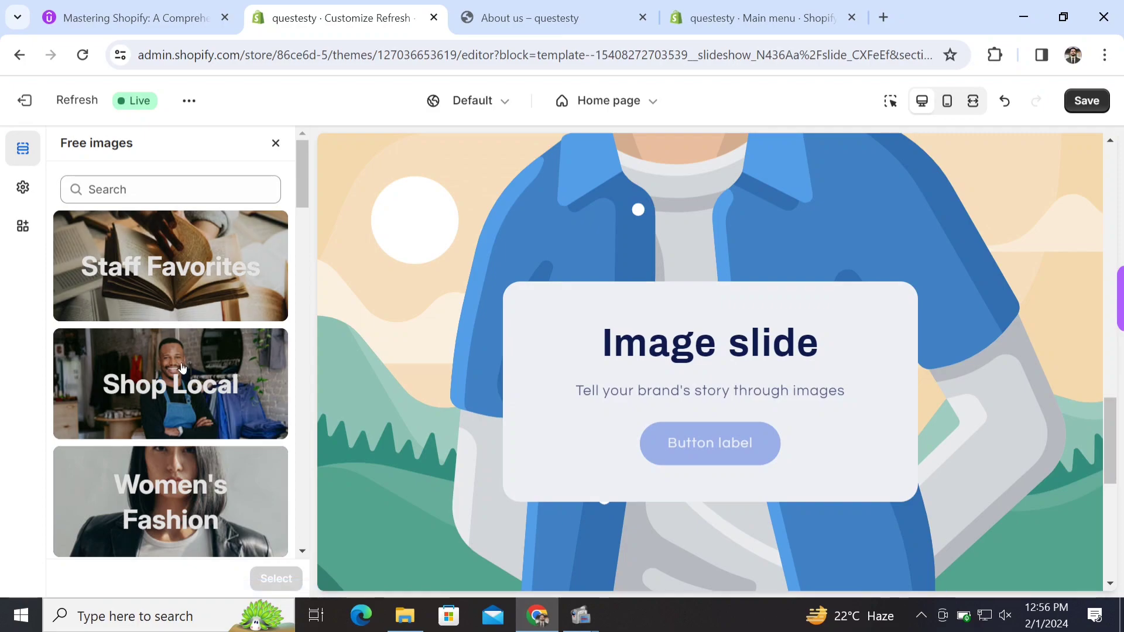
{"action": "left_click", "coordinate": [162, 471]}
{"action": "left_click", "coordinate": [116, 316]}
{"action": "left_click", "coordinate": [269, 579]}
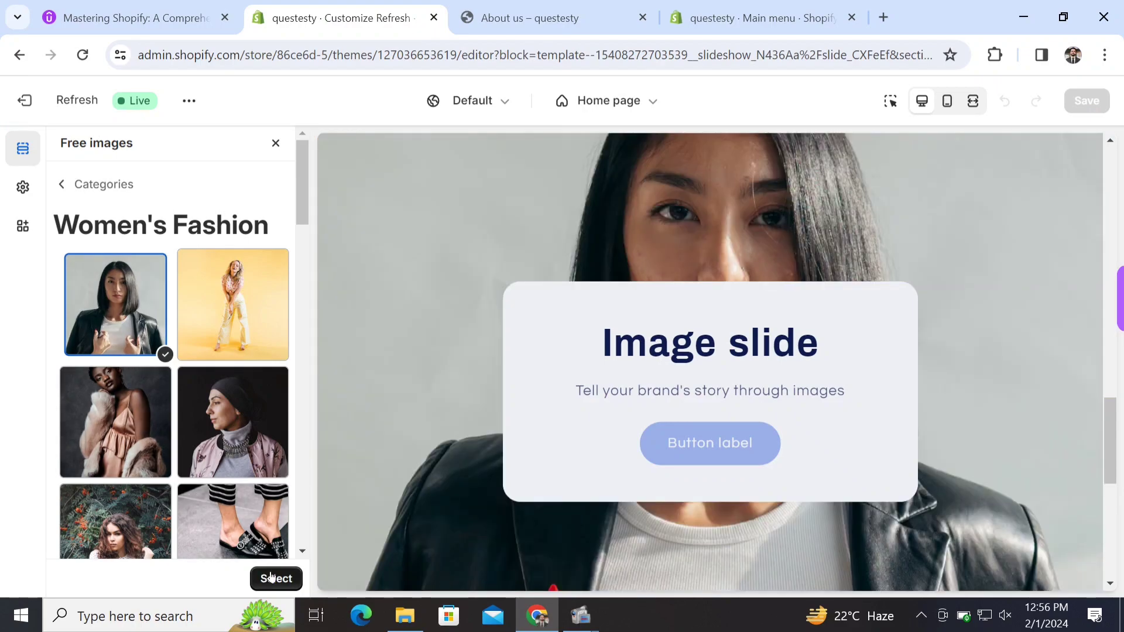
{"action": "left_click", "coordinate": [271, 578]}
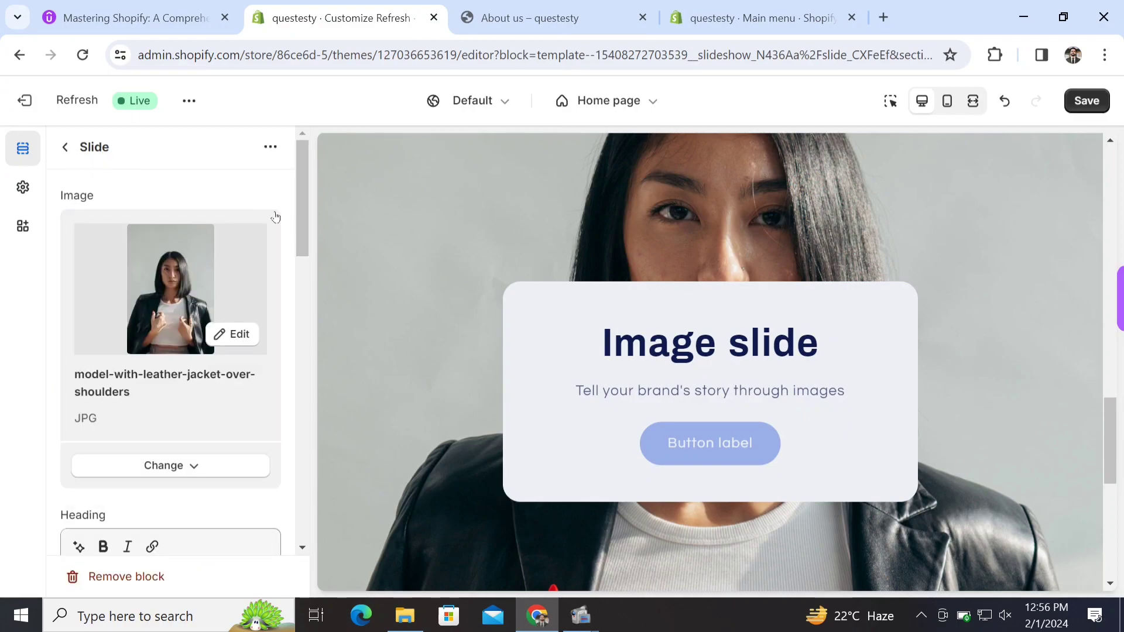
{"action": "left_click", "coordinate": [65, 147]}
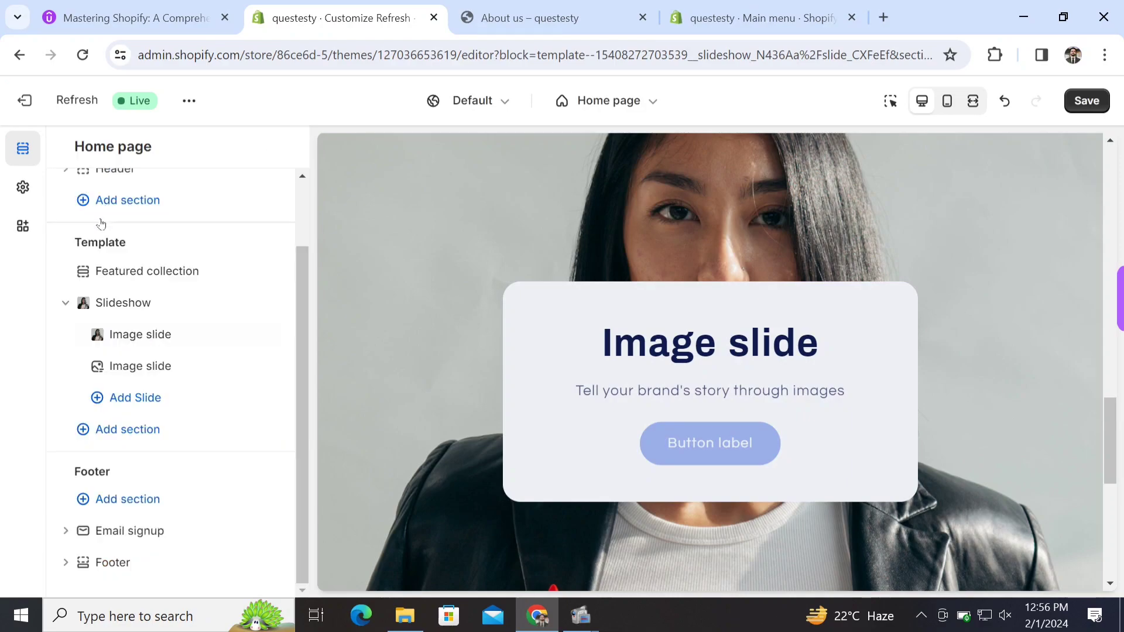
Give the second image slide the free Women's Fashion photo of the laughing barefoot model on a yellow background
{"action": "left_click", "coordinate": [141, 367]}
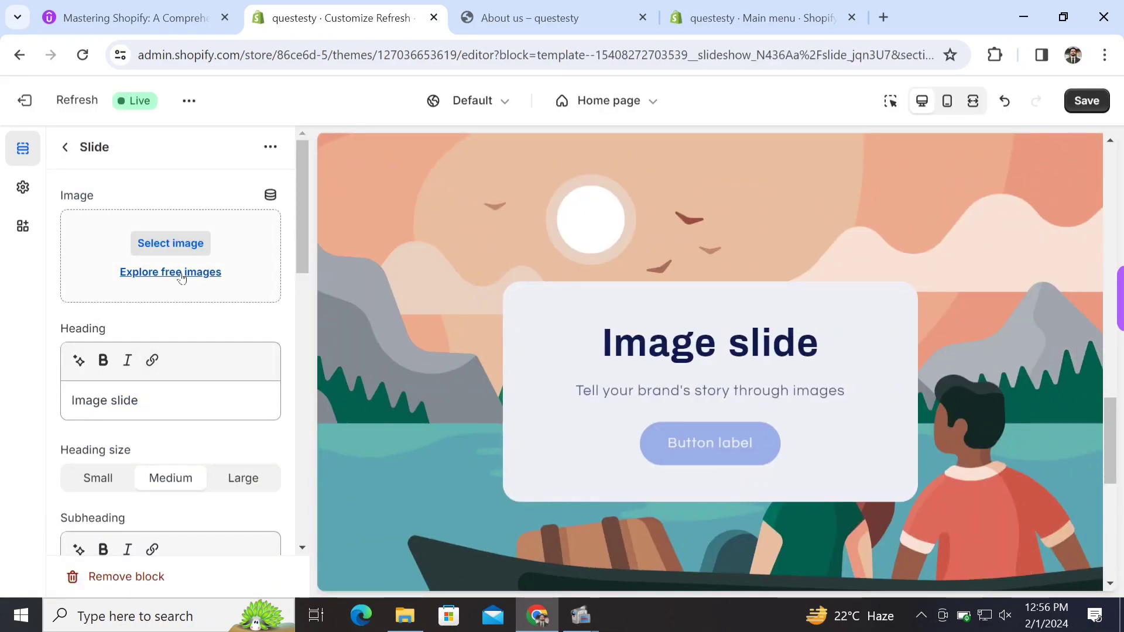
{"action": "left_click", "coordinate": [182, 273]}
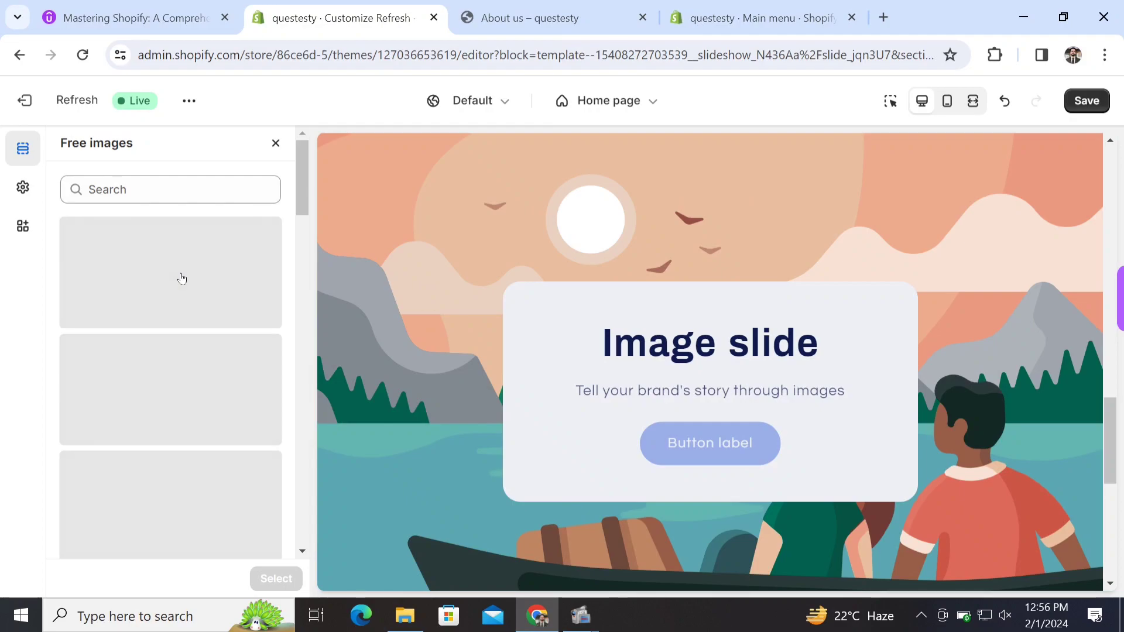
{"action": "left_click", "coordinate": [192, 457]}
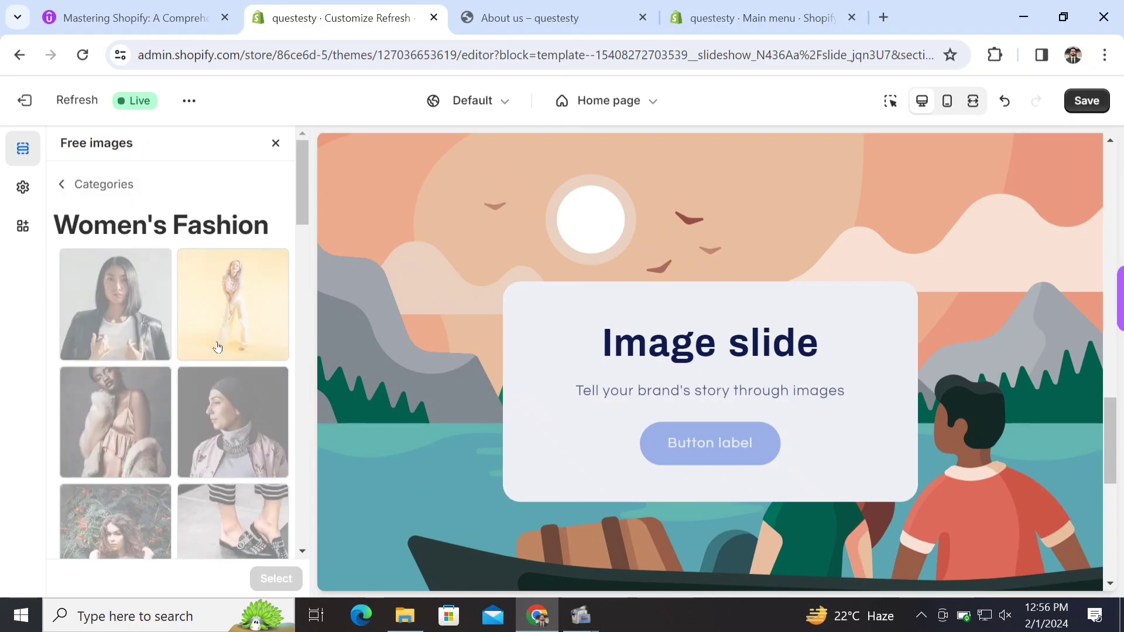
{"action": "left_click", "coordinate": [244, 316]}
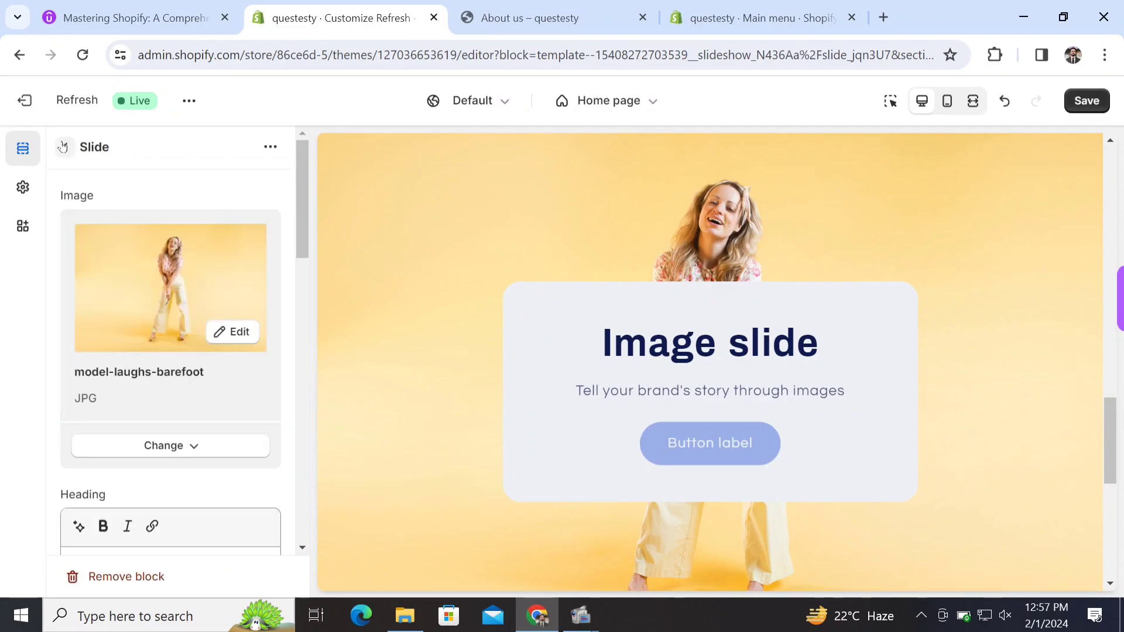
{"action": "left_click", "coordinate": [65, 146]}
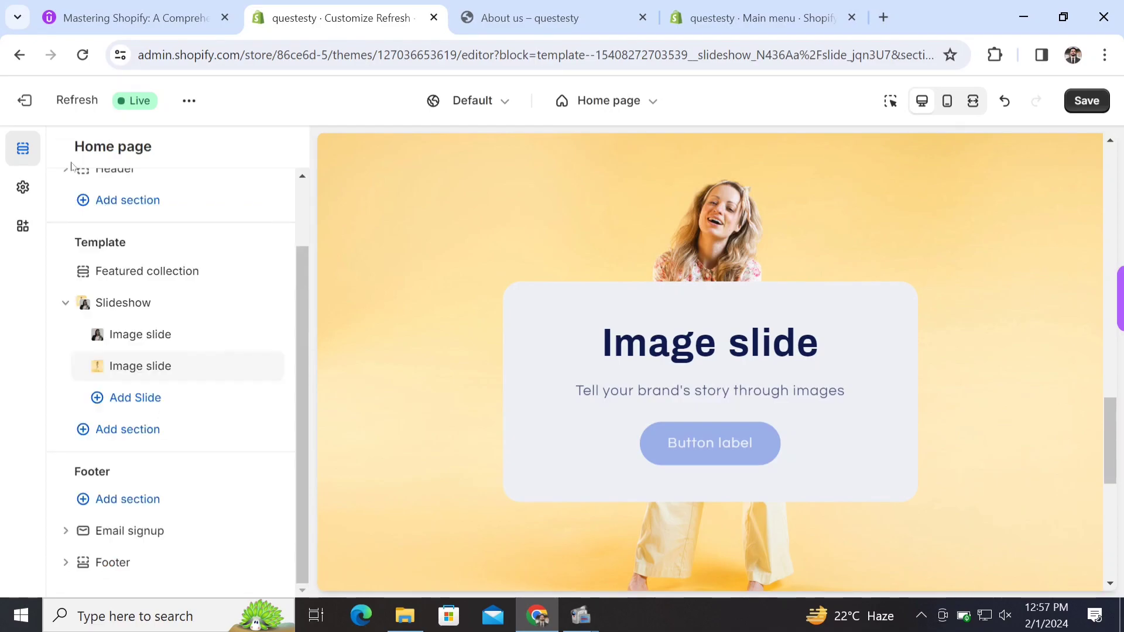
Add a third slide to the slideshow with the free Women's Fashion photo of the model in pink, and save the changes
{"action": "left_click", "coordinate": [125, 402]}
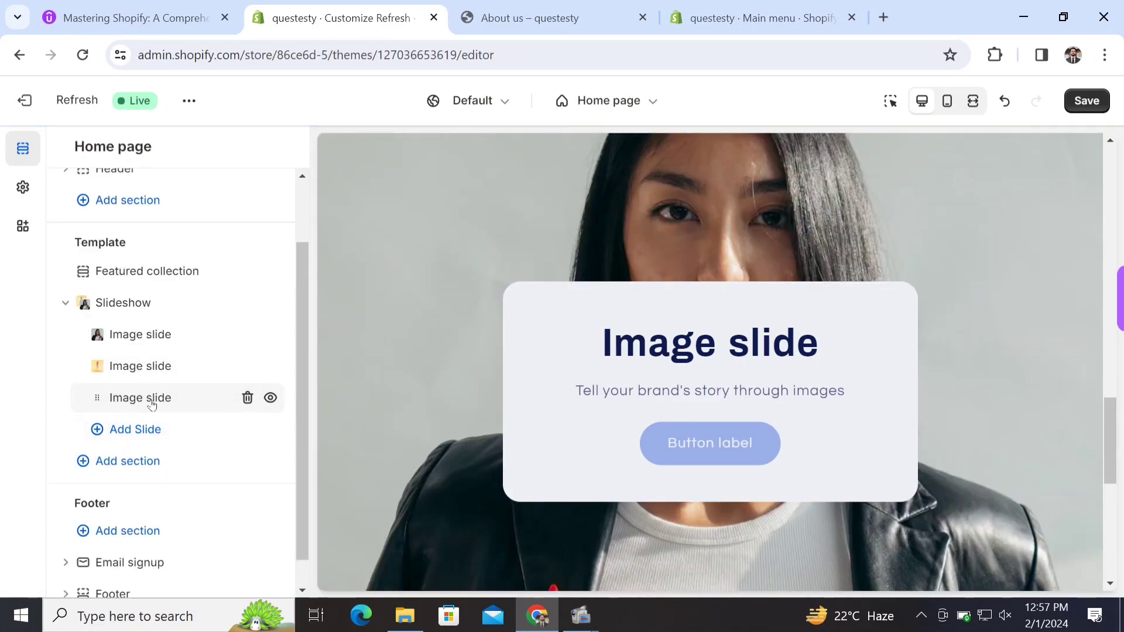
{"action": "left_click", "coordinate": [169, 404]}
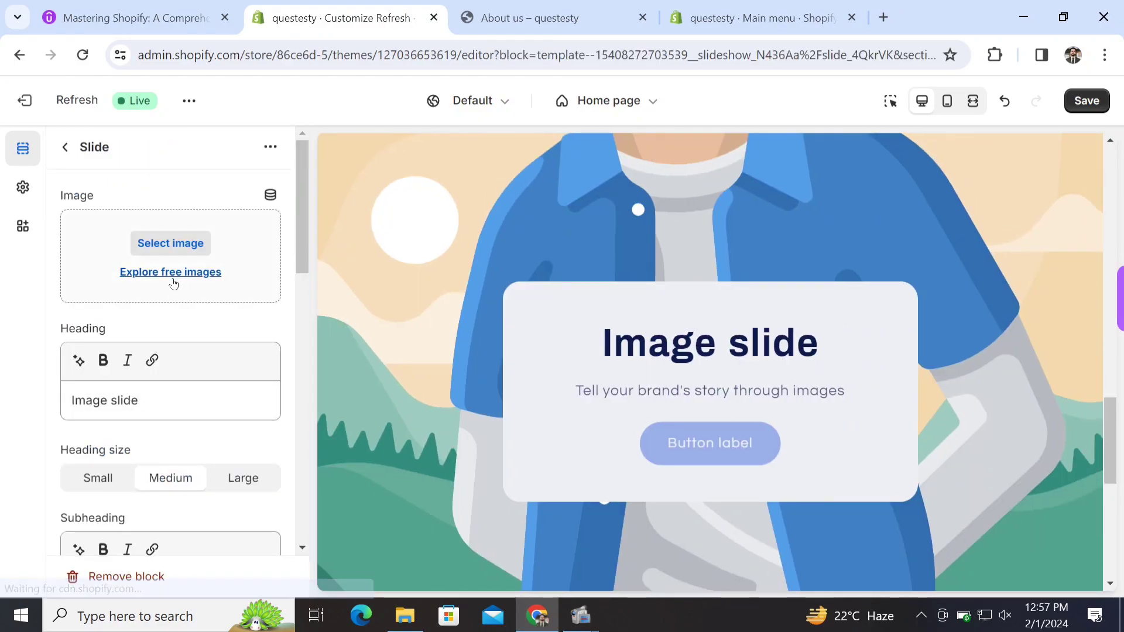
{"action": "left_click", "coordinate": [174, 273]}
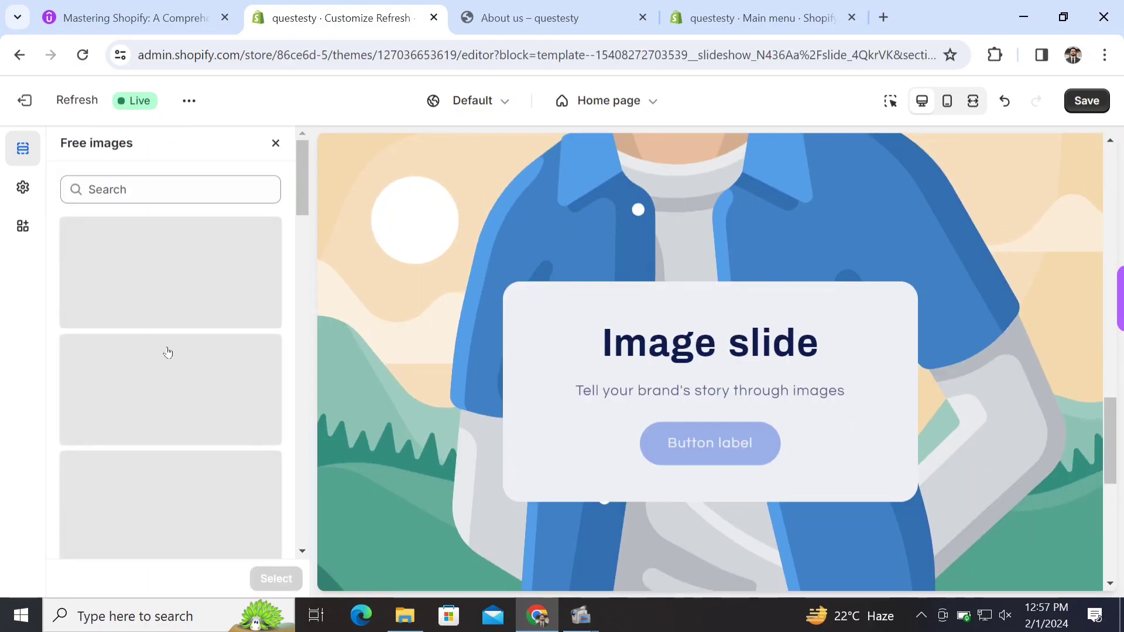
{"action": "left_click", "coordinate": [146, 481]}
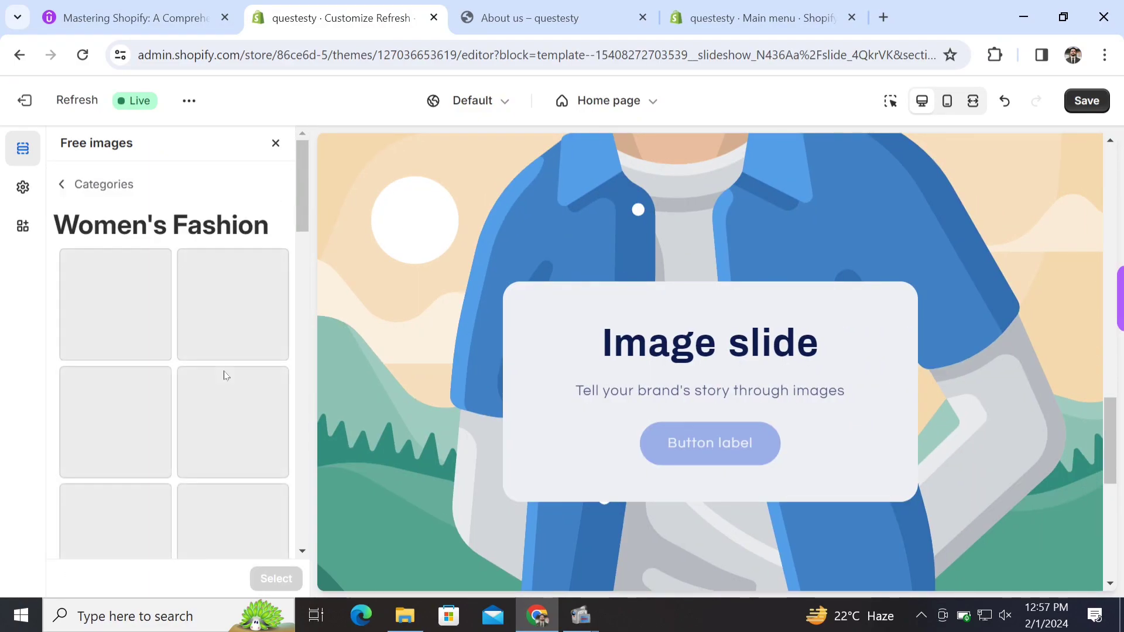
{"action": "left_click", "coordinate": [158, 428]}
{"action": "left_click", "coordinate": [279, 577]}
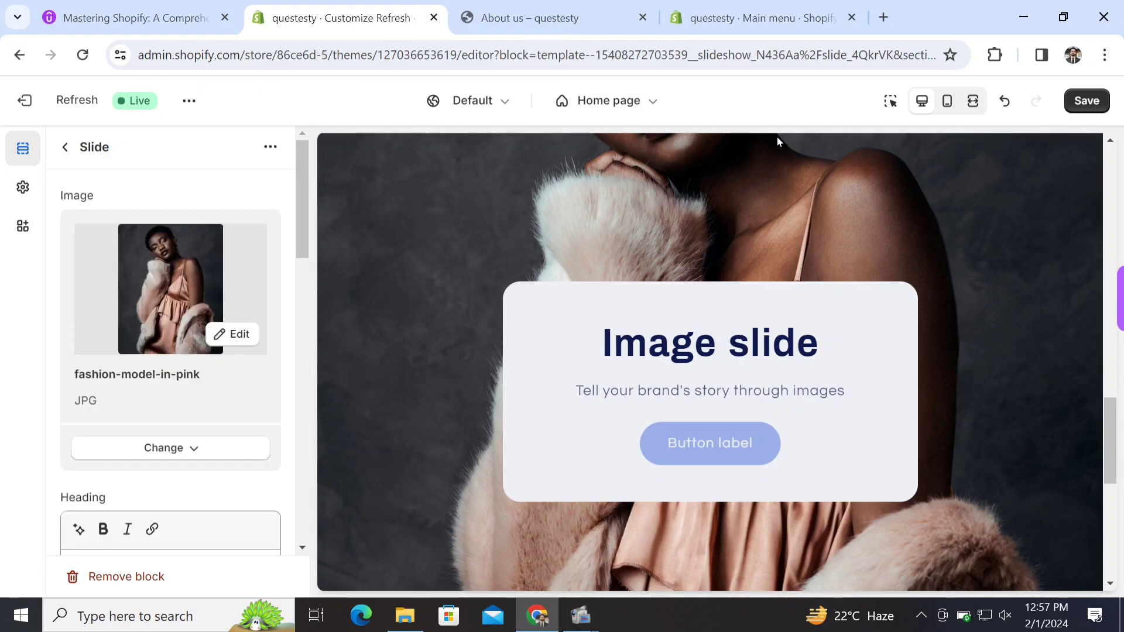
{"action": "left_click", "coordinate": [1074, 100]}
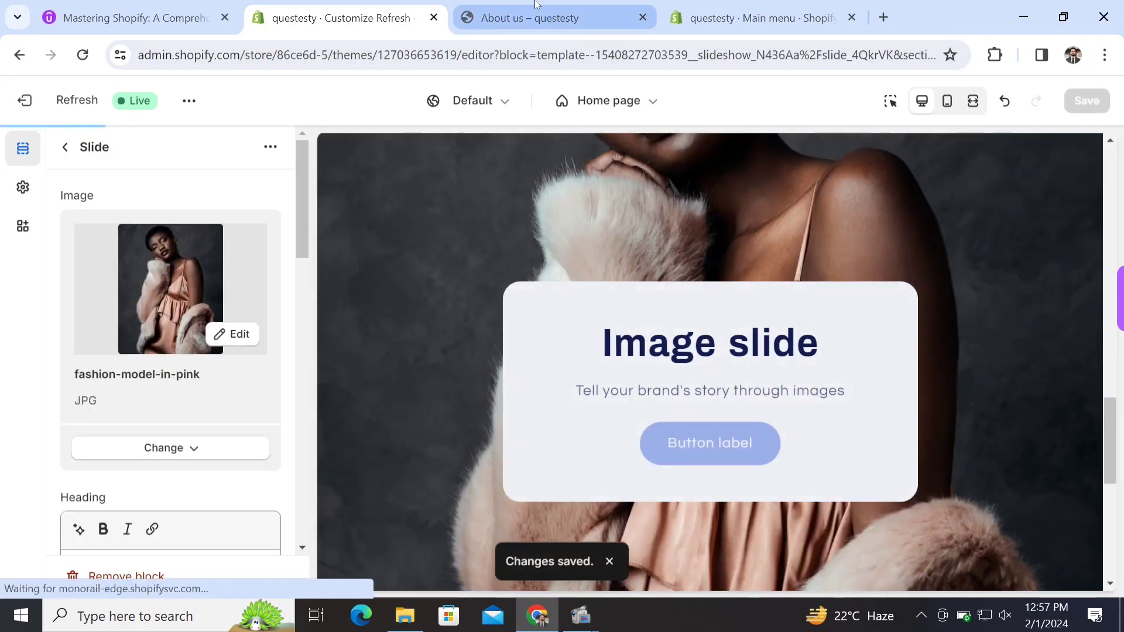
Open the live store's Home page and examine the slideshow below the top-selling products
{"action": "left_click", "coordinate": [537, 5]}
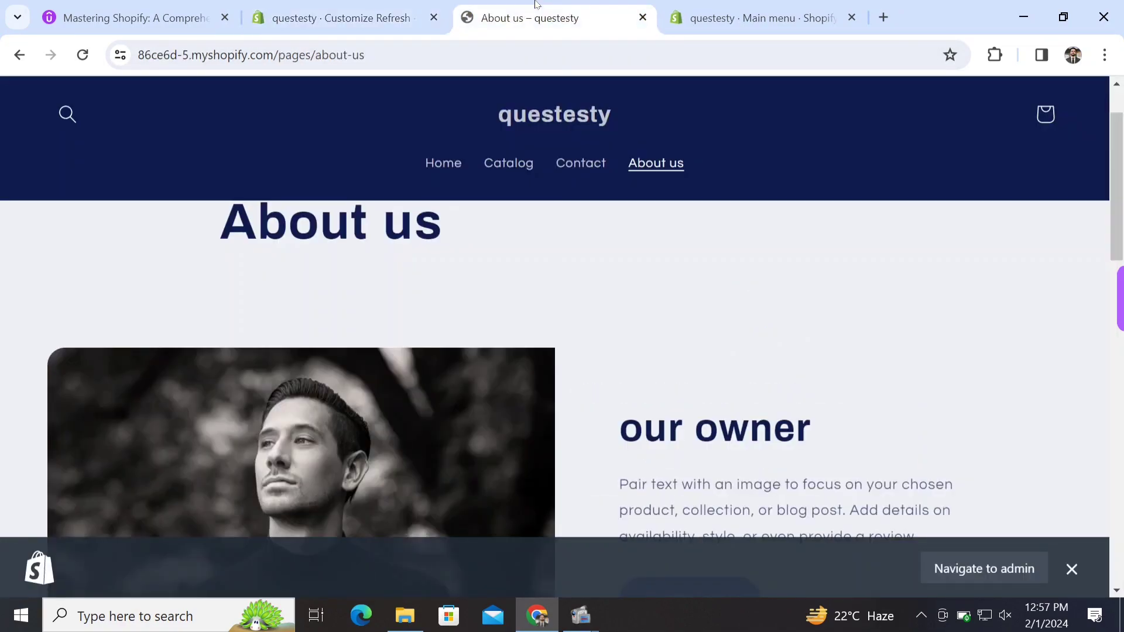
{"action": "left_click", "coordinate": [443, 168]}
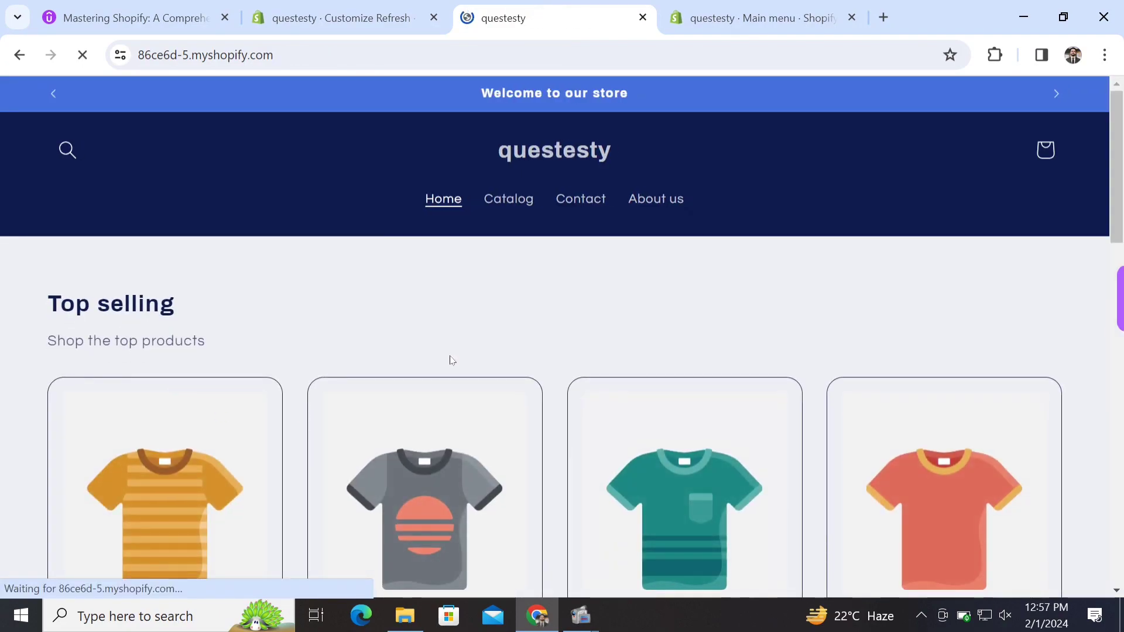
{"action": "left_click_drag", "start_coordinate": [1121, 198], "coordinate": [1112, 396]}
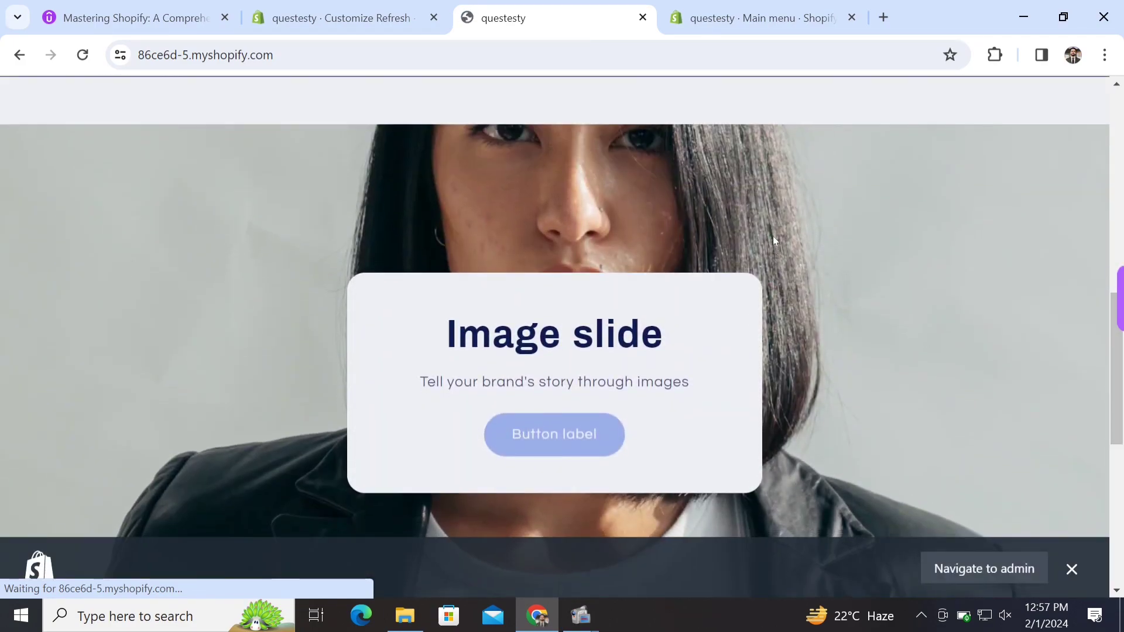
Back in the theme editor, move the Slideshow section above Featured collection in the home page template and save
{"action": "left_click", "coordinate": [403, 7]}
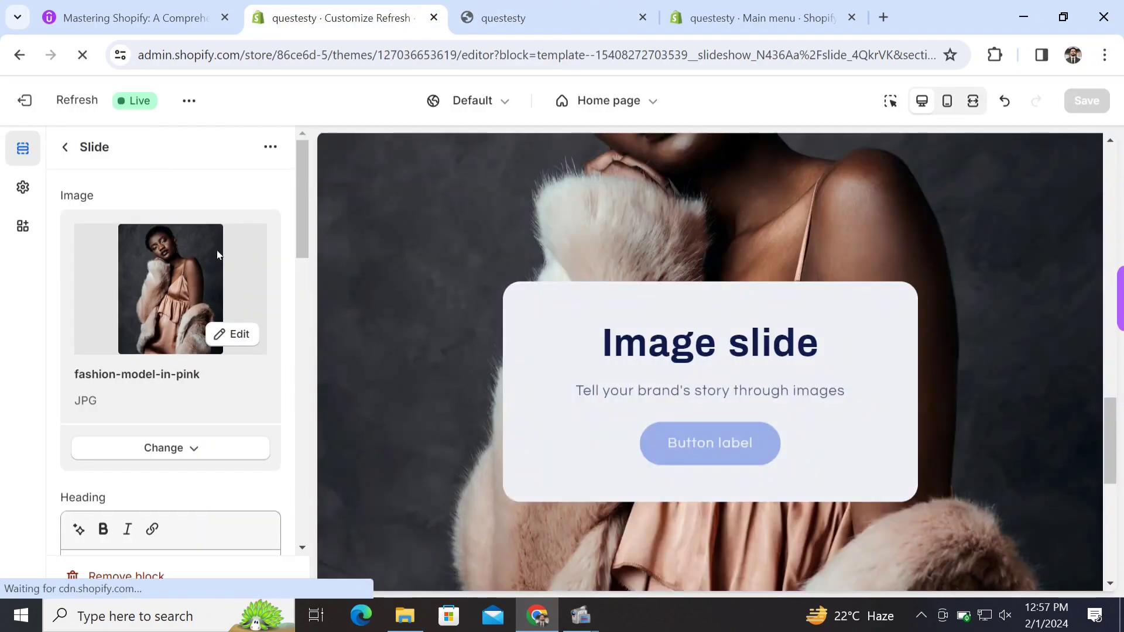
{"action": "left_click", "coordinate": [68, 146]}
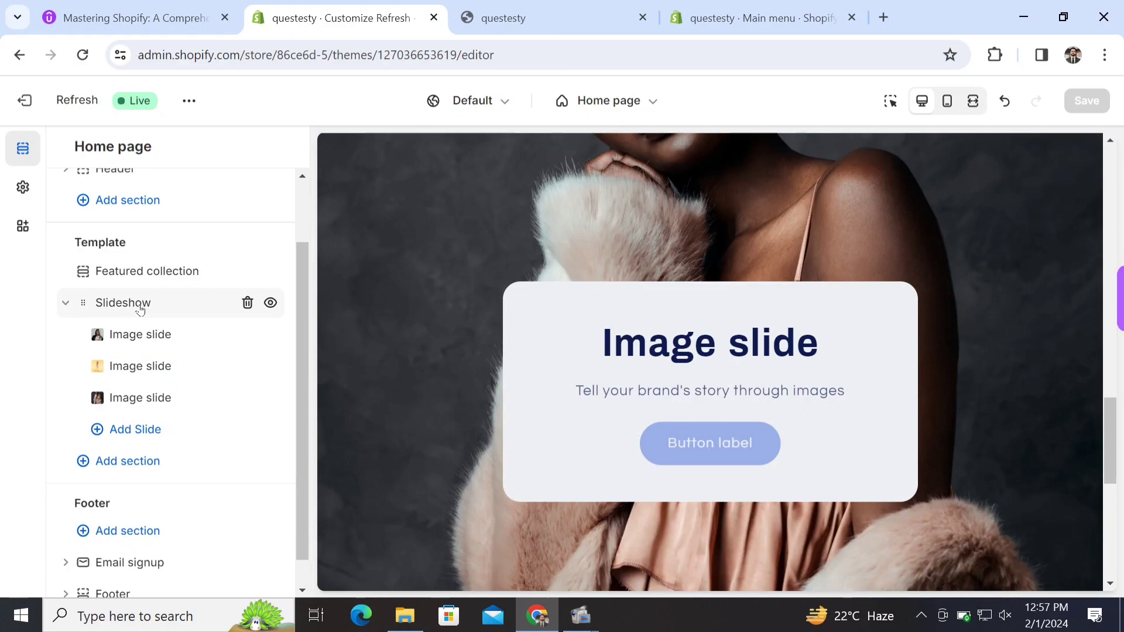
{"action": "left_click_drag", "start_coordinate": [140, 310], "coordinate": [137, 262]}
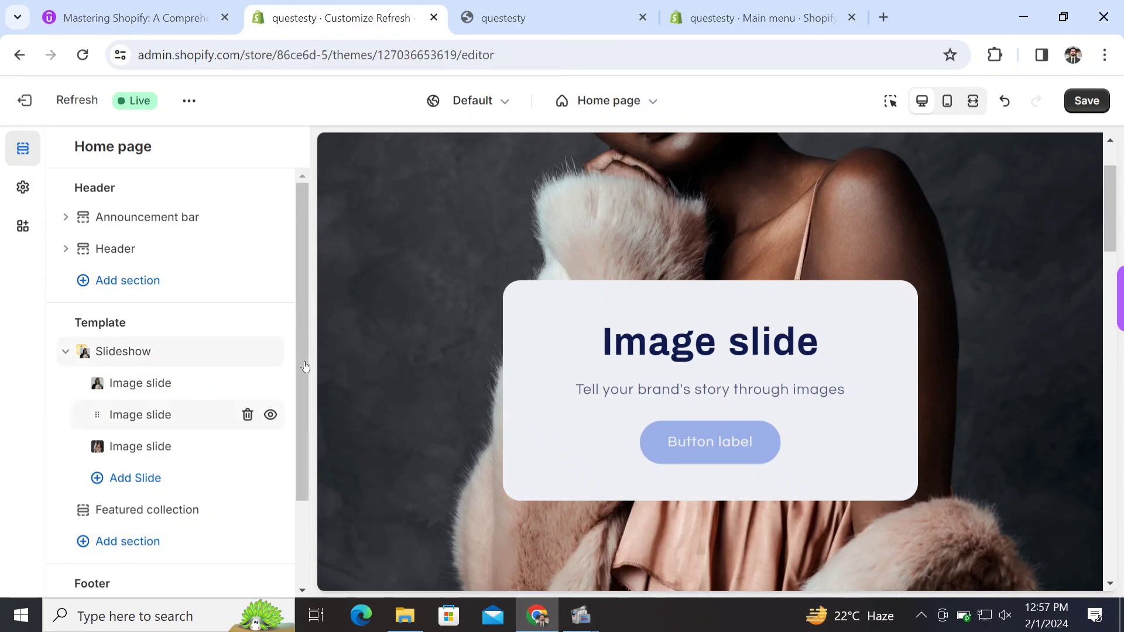
{"action": "left_click", "coordinate": [1096, 102]}
Reload the live store's home page and check the slideshow's position beneath the header
{"action": "left_click", "coordinate": [611, 9]}
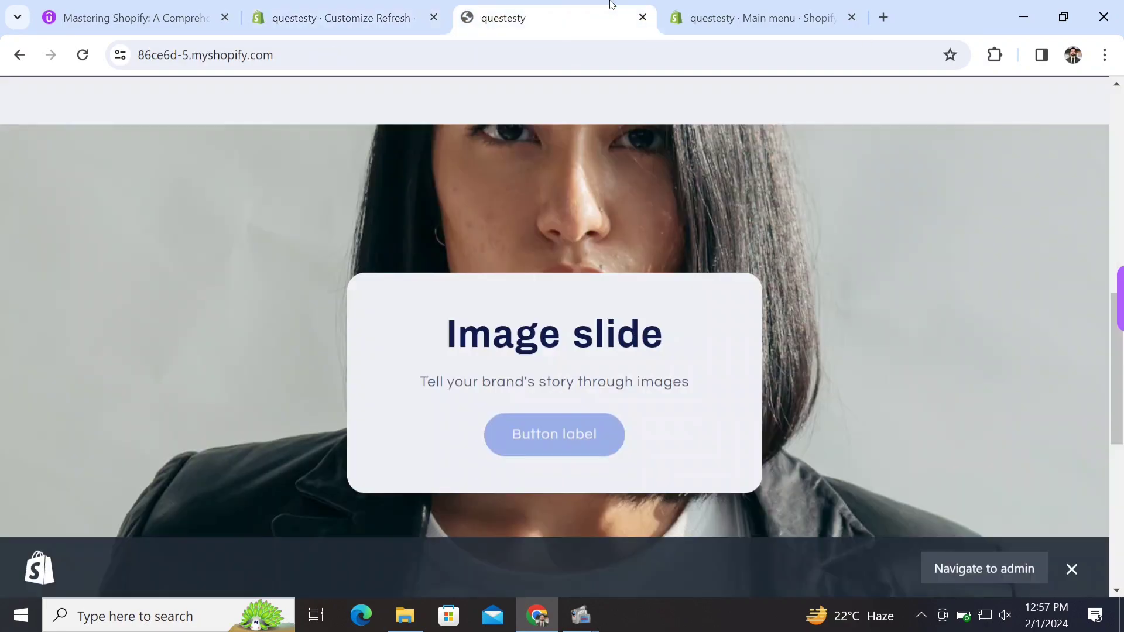
{"action": "left_click", "coordinate": [83, 53]}
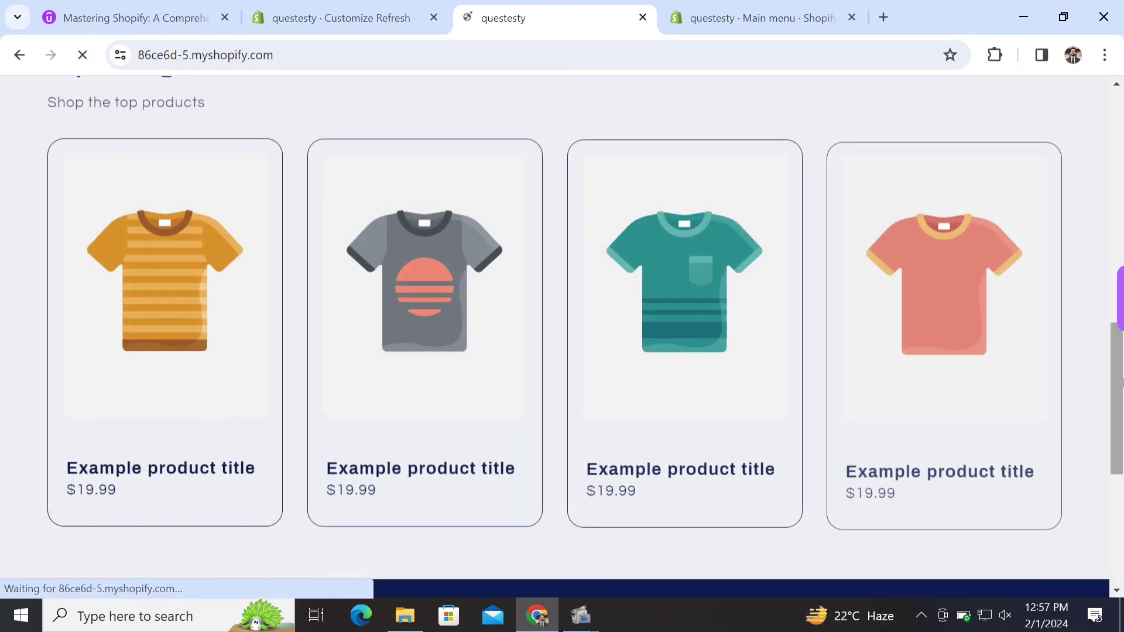
{"action": "left_click_drag", "start_coordinate": [1120, 383], "coordinate": [1121, 121]}
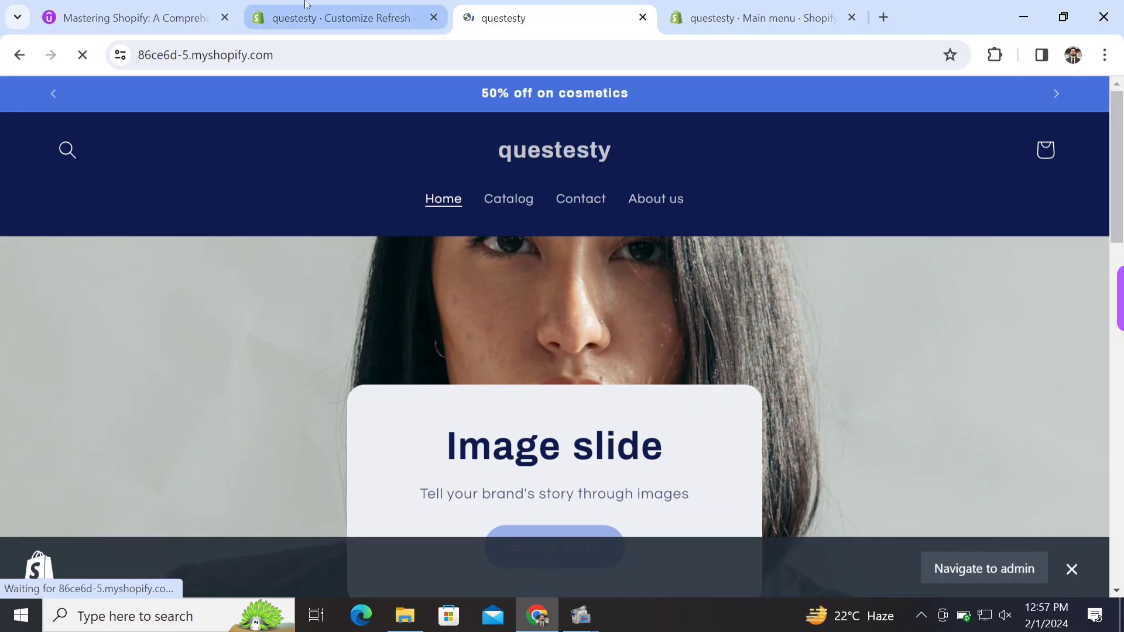
Return to the theme editor, set the slideshow to change slides every 3 seconds with auto-rotate enabled, and save
{"action": "left_click", "coordinate": [345, 10]}
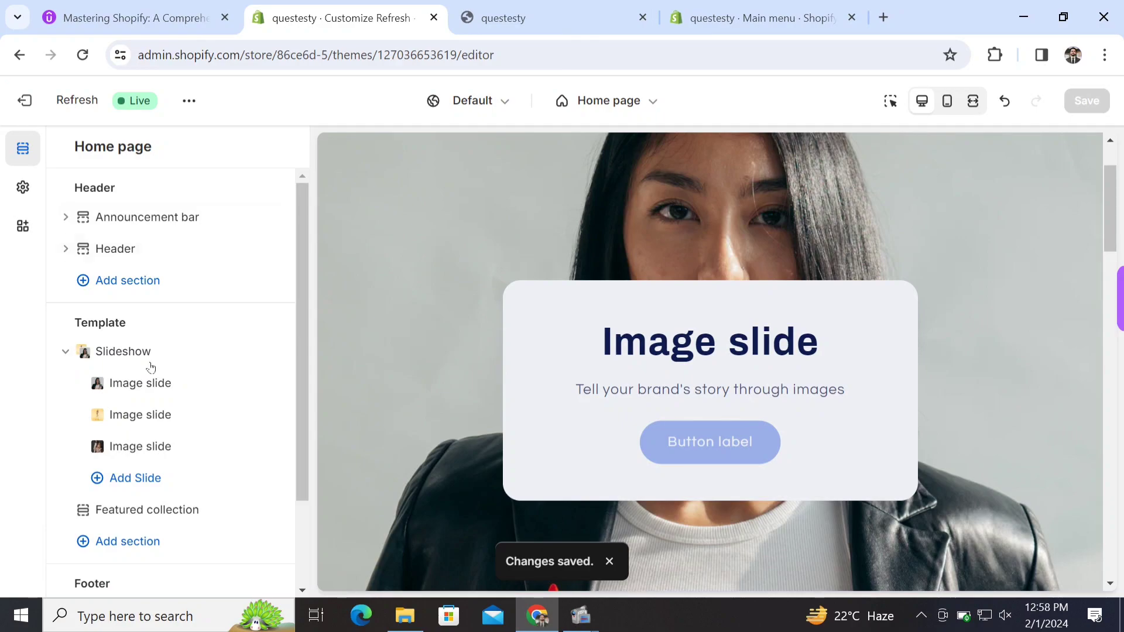
{"action": "left_click", "coordinate": [169, 352]}
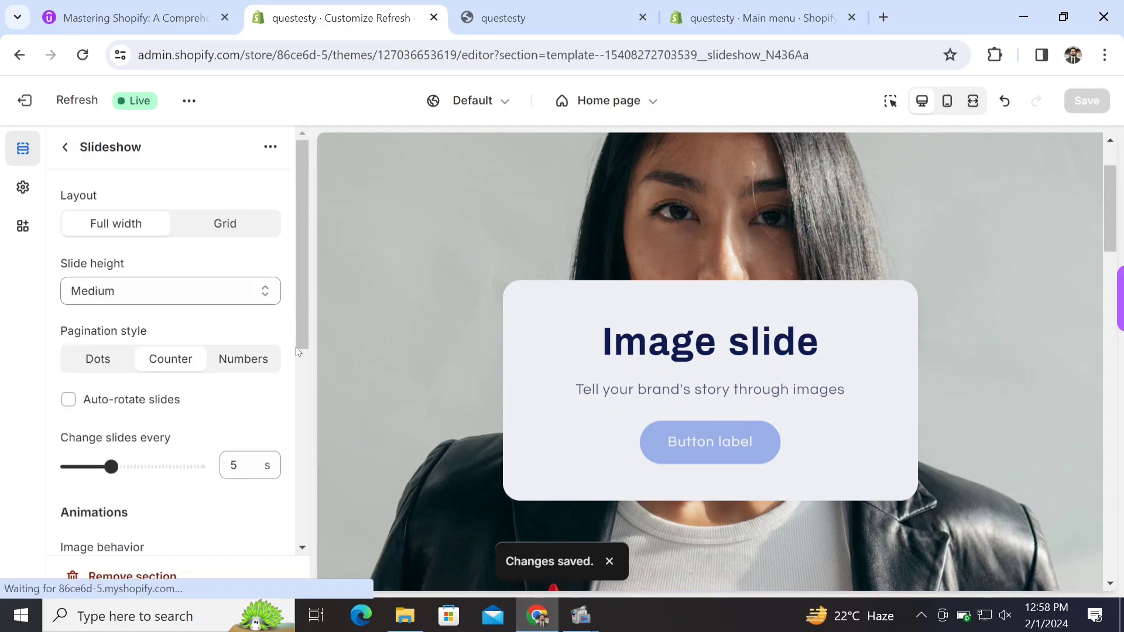
{"action": "left_click_drag", "start_coordinate": [306, 303], "coordinate": [304, 352]}
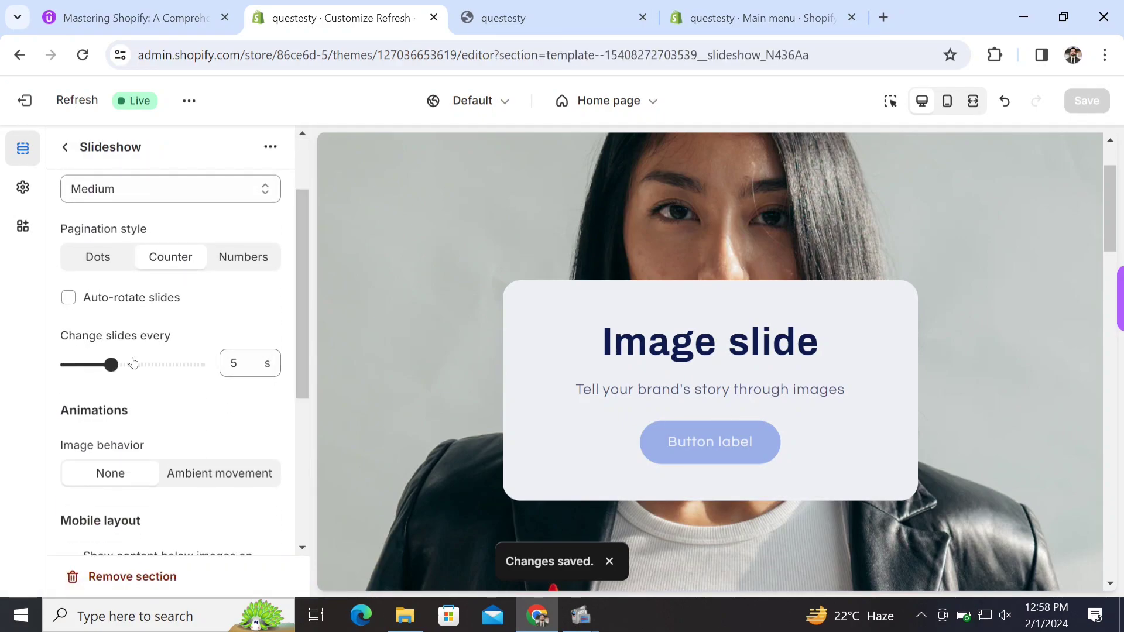
{"action": "left_click_drag", "start_coordinate": [101, 362], "coordinate": [77, 364]}
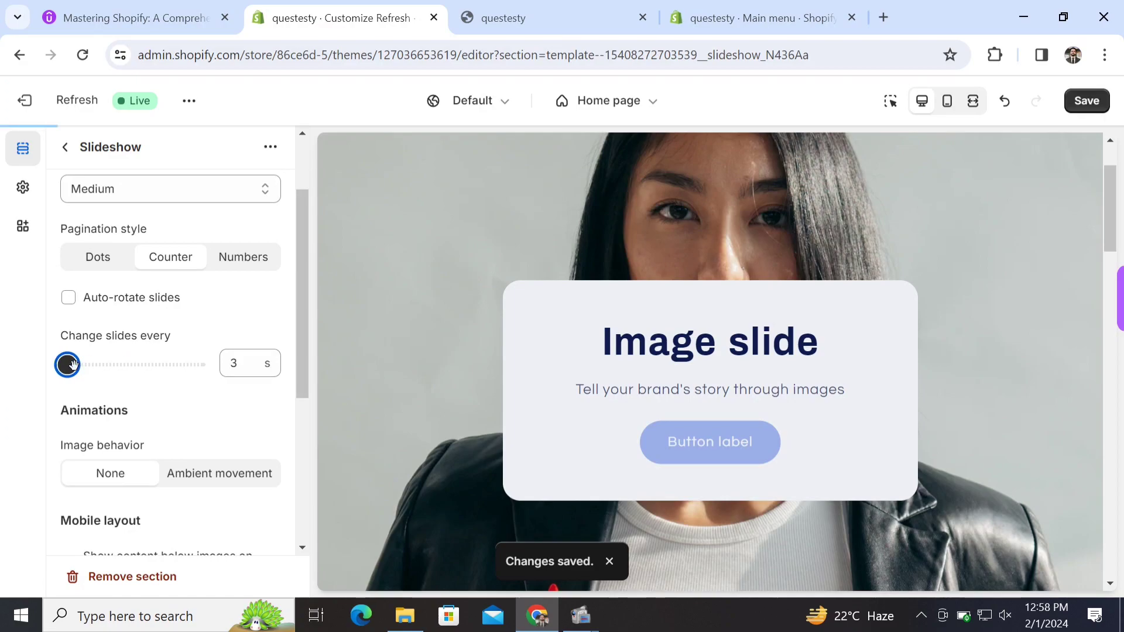
{"action": "left_click", "coordinate": [69, 297]}
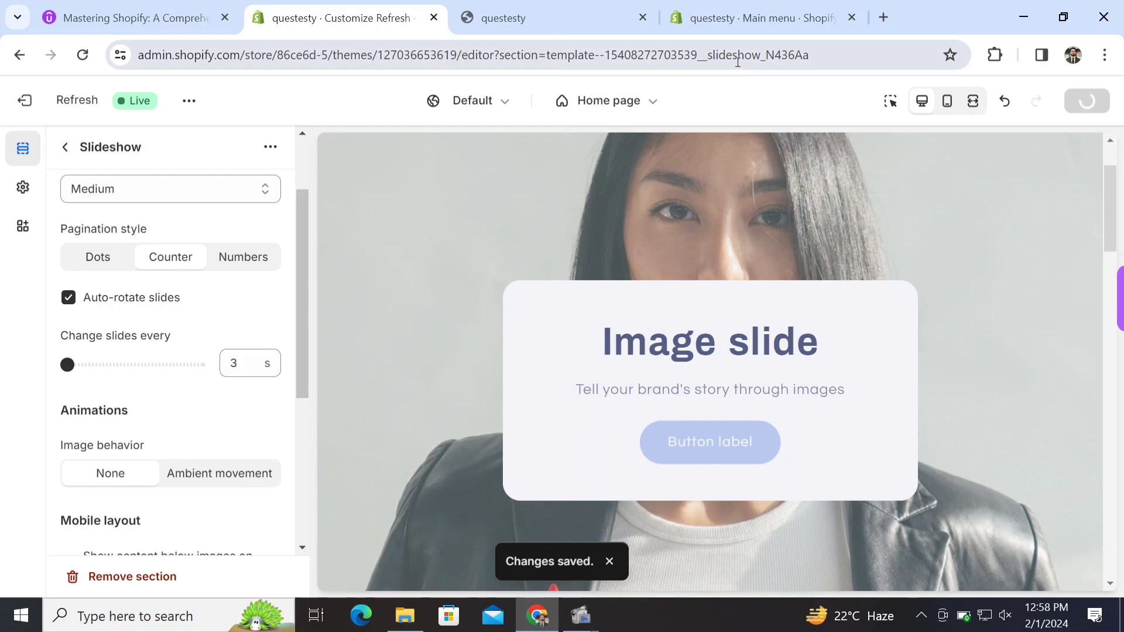
Reload the live storefront and watch whether the slideshow rotates through its slides
{"action": "left_click", "coordinate": [502, 17]}
{"action": "left_click", "coordinate": [82, 55]}
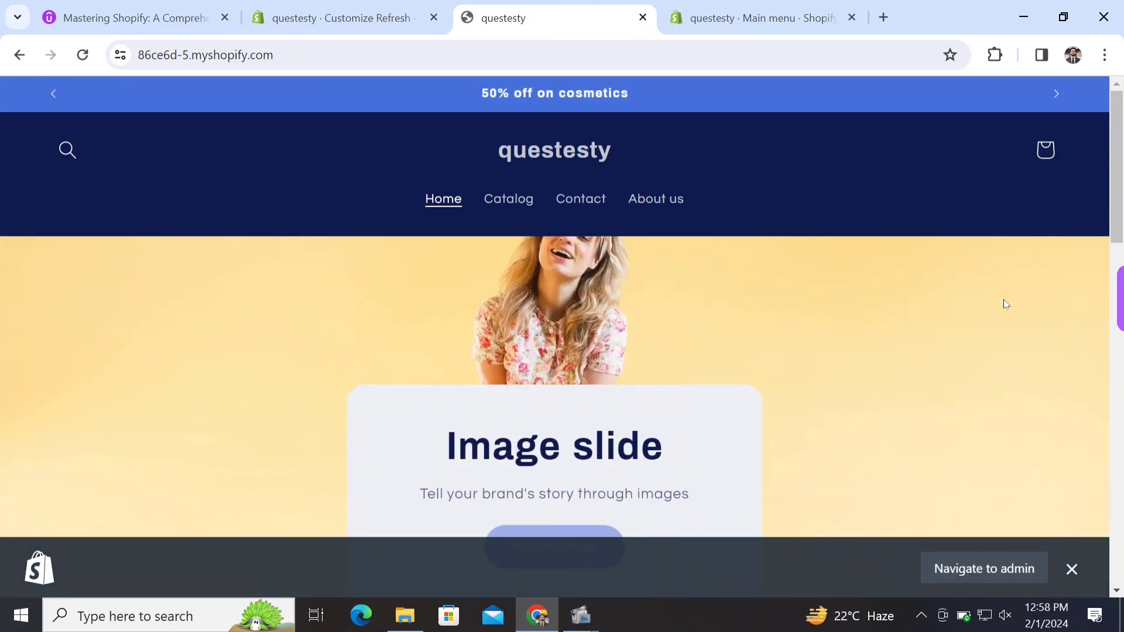
{"action": "mouse_move", "coordinate": [1119, 175]}
{"action": "left_mouse_down"}
{"action": "mouse_move", "coordinate": [1122, 272]}
{"action": "mouse_move", "coordinate": [1122, 177]}
{"action": "mouse_move", "coordinate": [1122, 260]}
{"action": "mouse_move", "coordinate": [1121, 190]}
{"action": "left_mouse_up"}
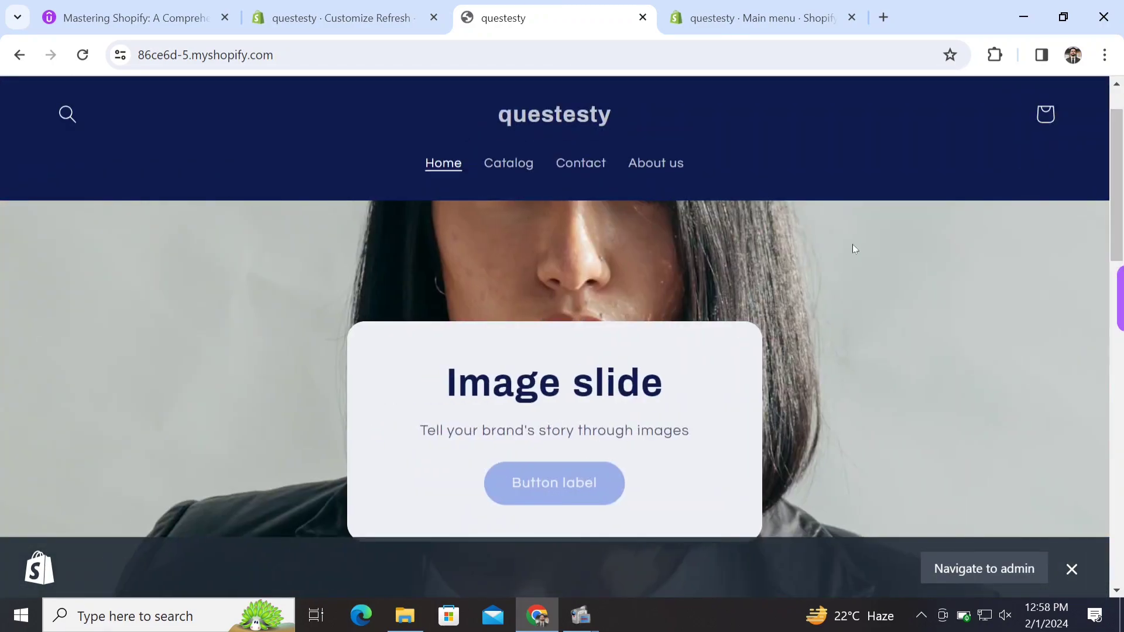
Return to the theme editor's home page section list and preview the page in mobile view
{"action": "key", "text": "ctrl+shift+Tab"}
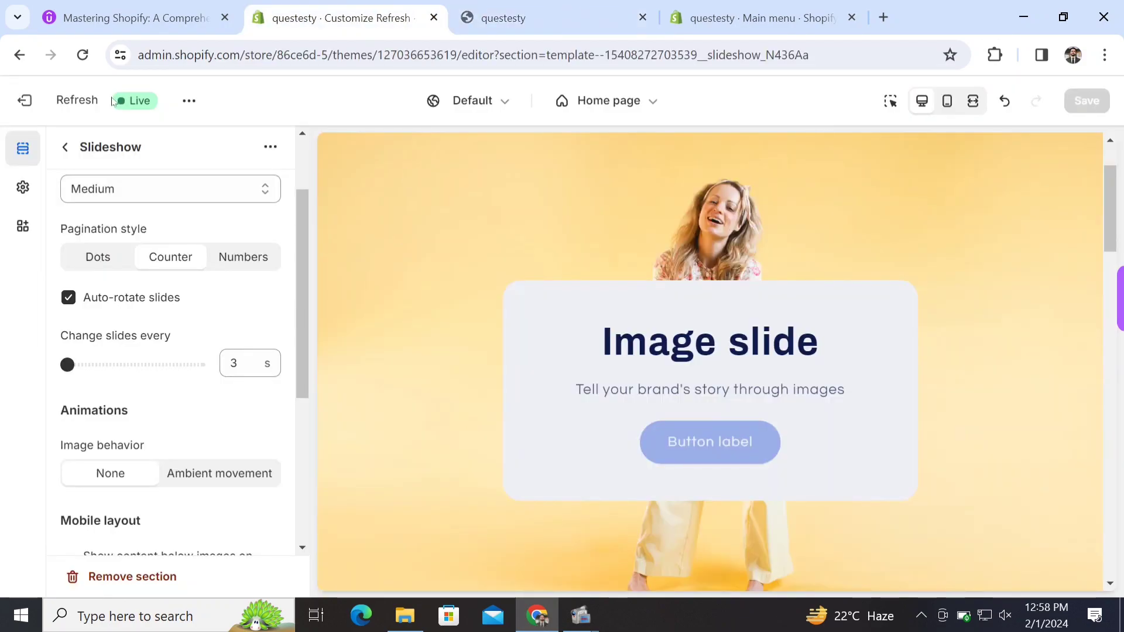
{"action": "left_click", "coordinate": [65, 149]}
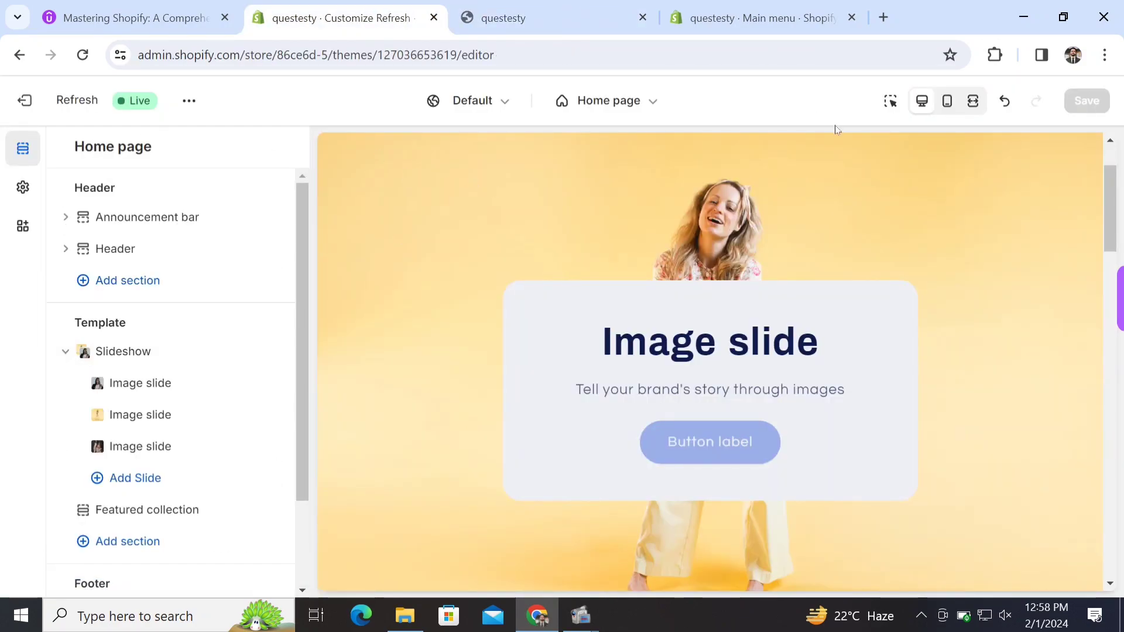
{"action": "left_click", "coordinate": [947, 101]}
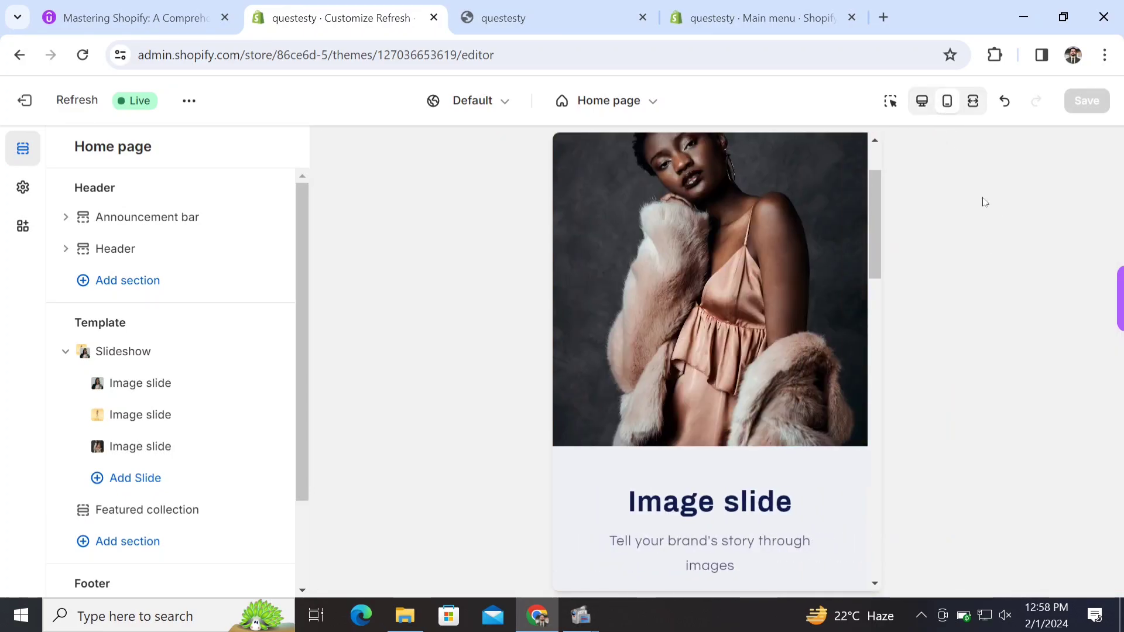
Check the slideshow in the mobile preview and return to the desktop preview
{"action": "left_click_drag", "start_coordinate": [879, 202], "coordinate": [876, 181]}
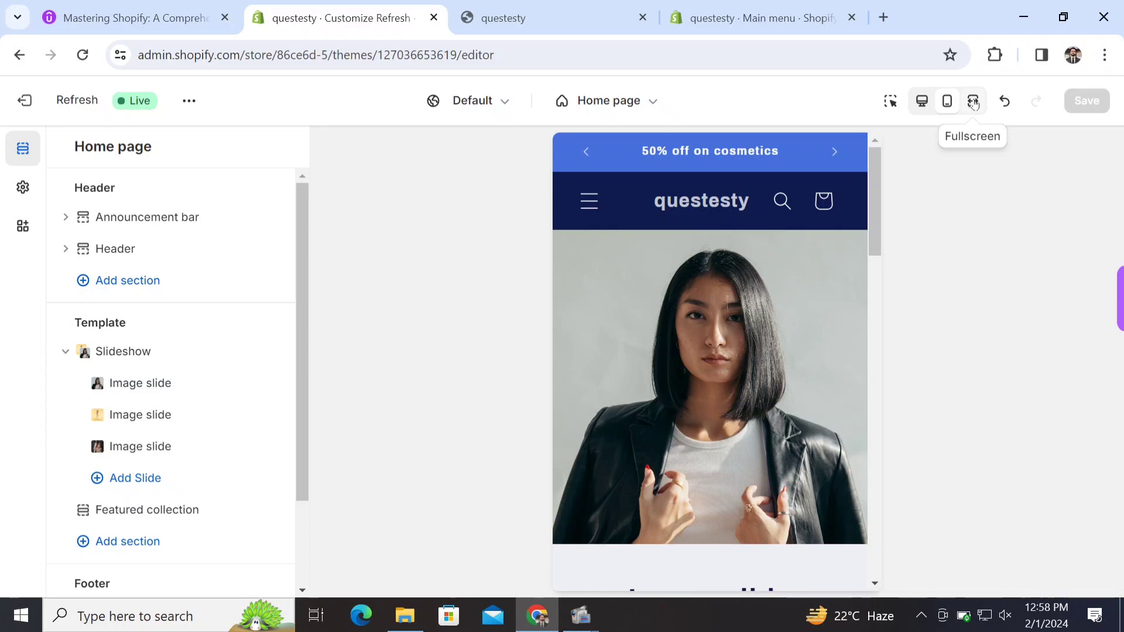
{"action": "left_click", "coordinate": [922, 100]}
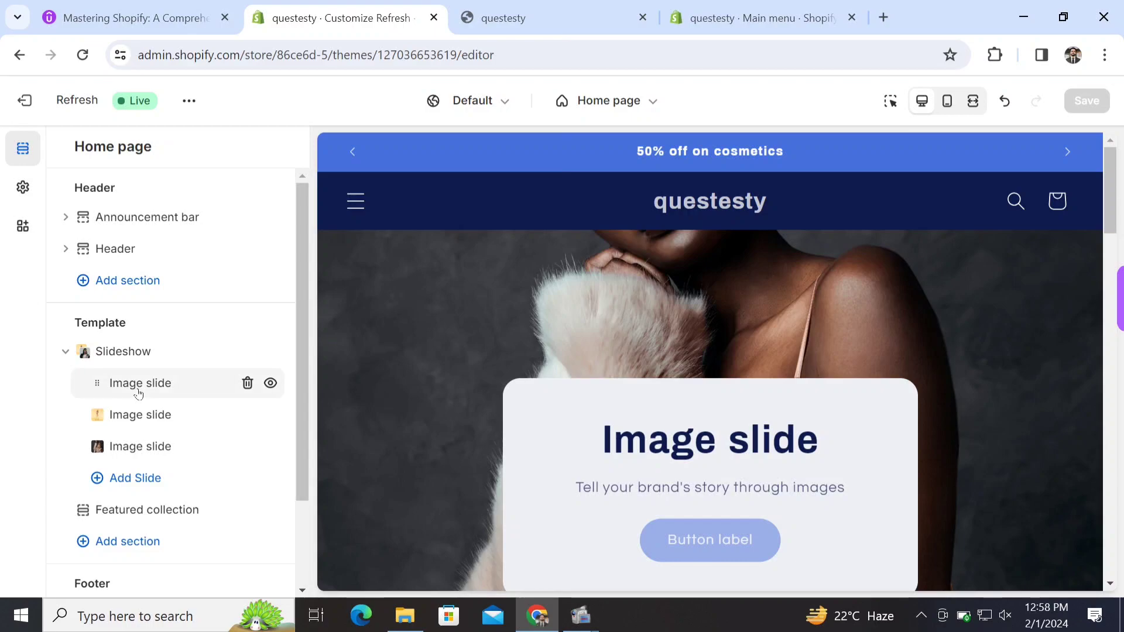
Try Top center and Middle right as the first image slide's desktop content position and settle on Bottom center
{"action": "left_click", "coordinate": [139, 387]}
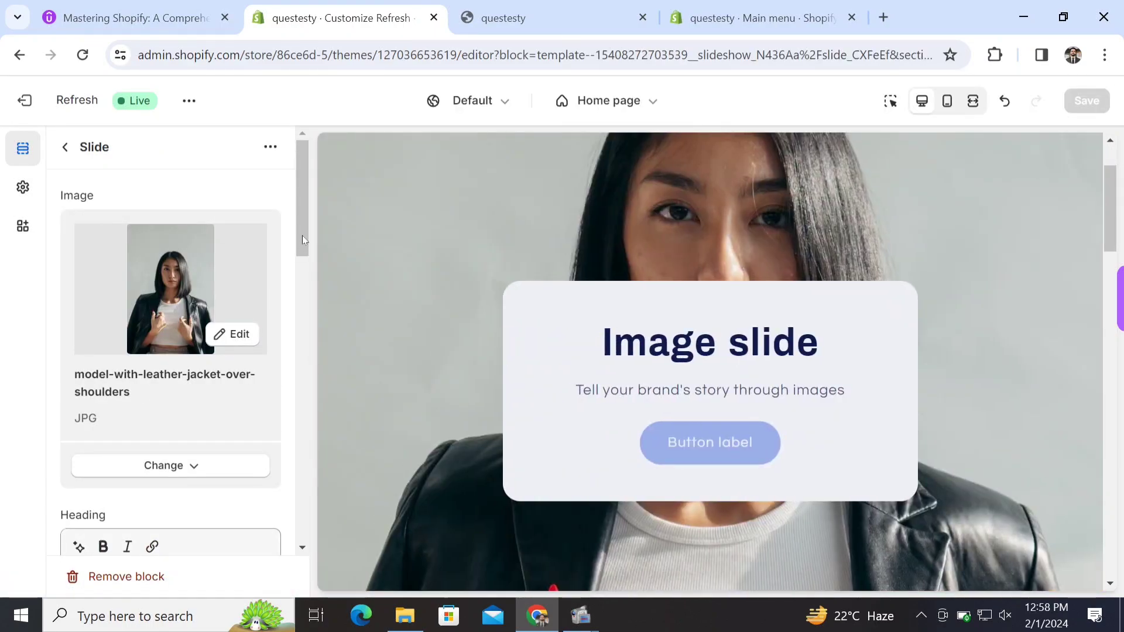
{"action": "left_click_drag", "start_coordinate": [302, 239], "coordinate": [301, 437]}
{"action": "left_click", "coordinate": [189, 351]}
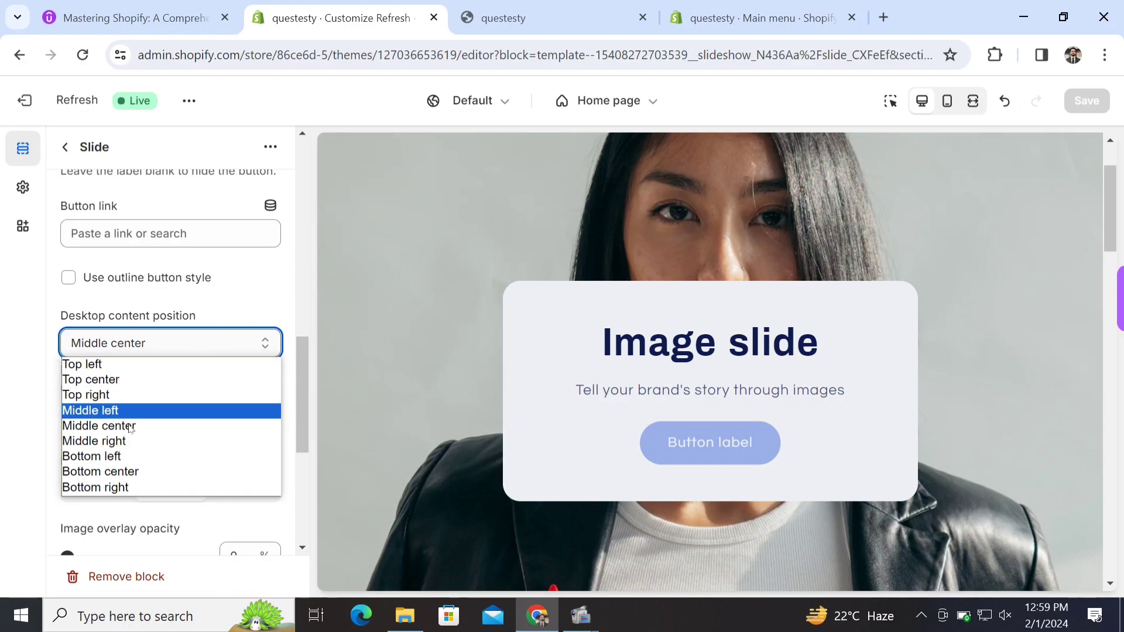
{"action": "left_click", "coordinate": [129, 380]}
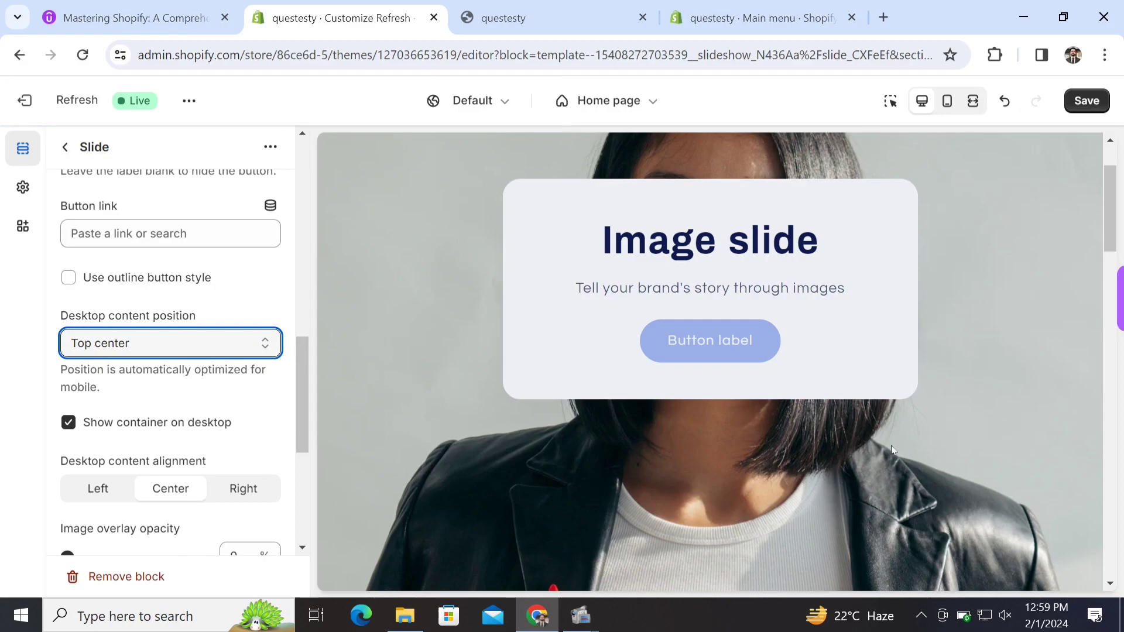
{"action": "left_click", "coordinate": [141, 350]}
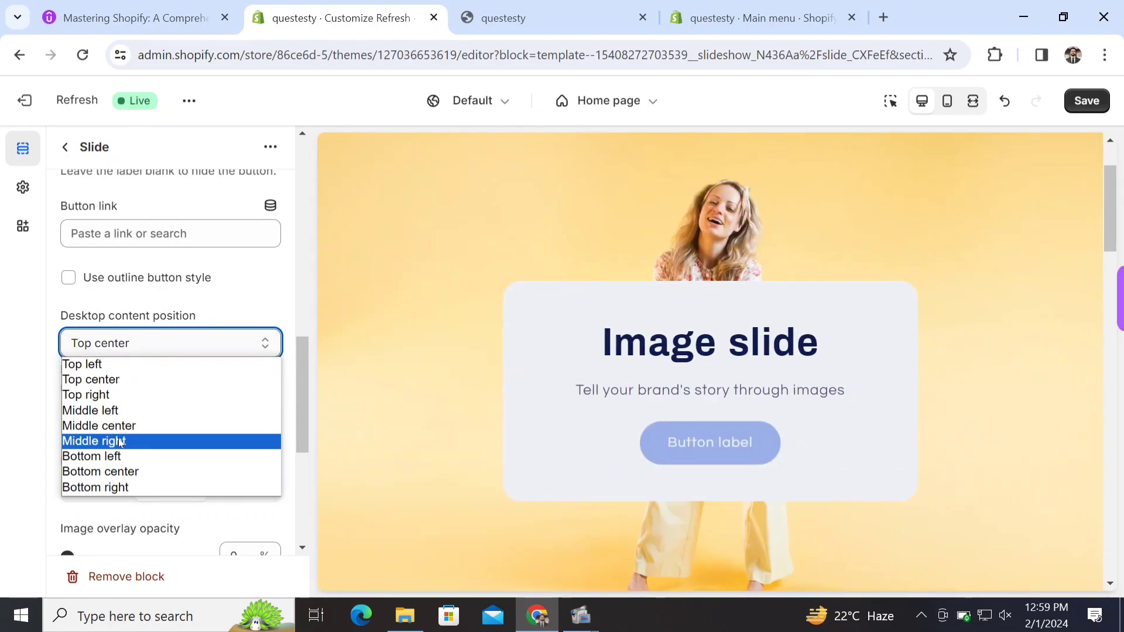
{"action": "left_click", "coordinate": [120, 442]}
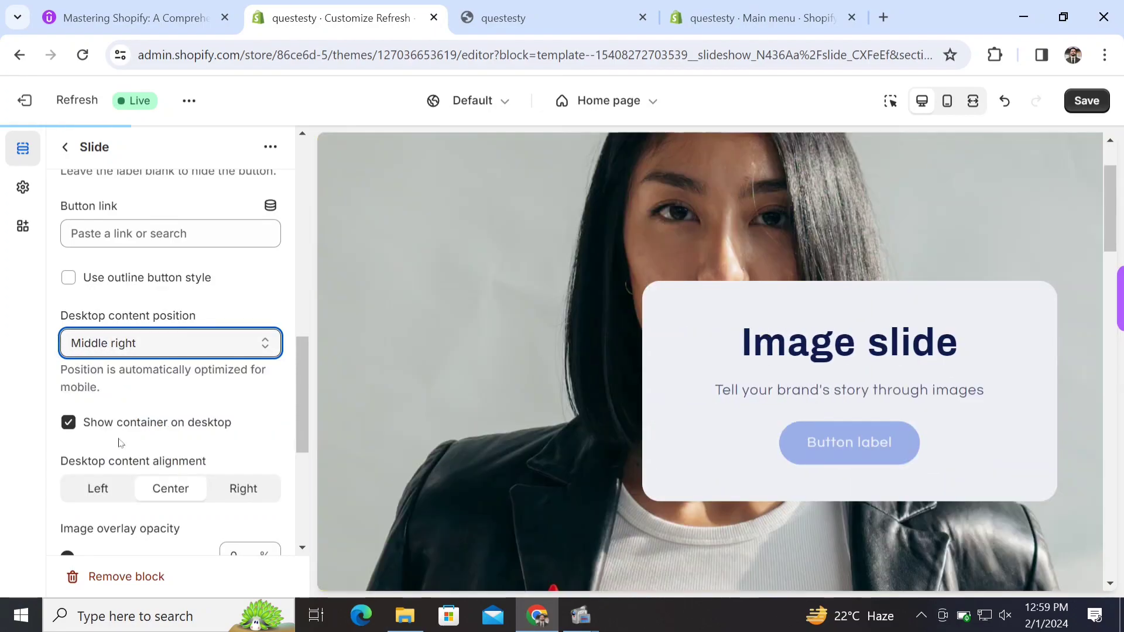
{"action": "left_click", "coordinate": [179, 343]}
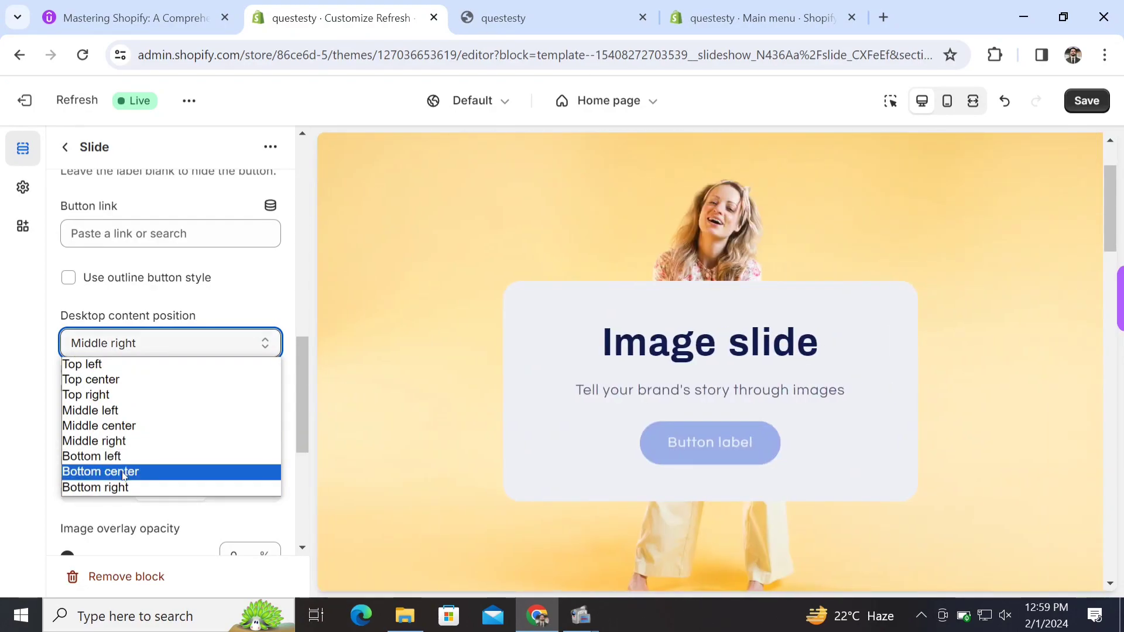
{"action": "left_click", "coordinate": [123, 476]}
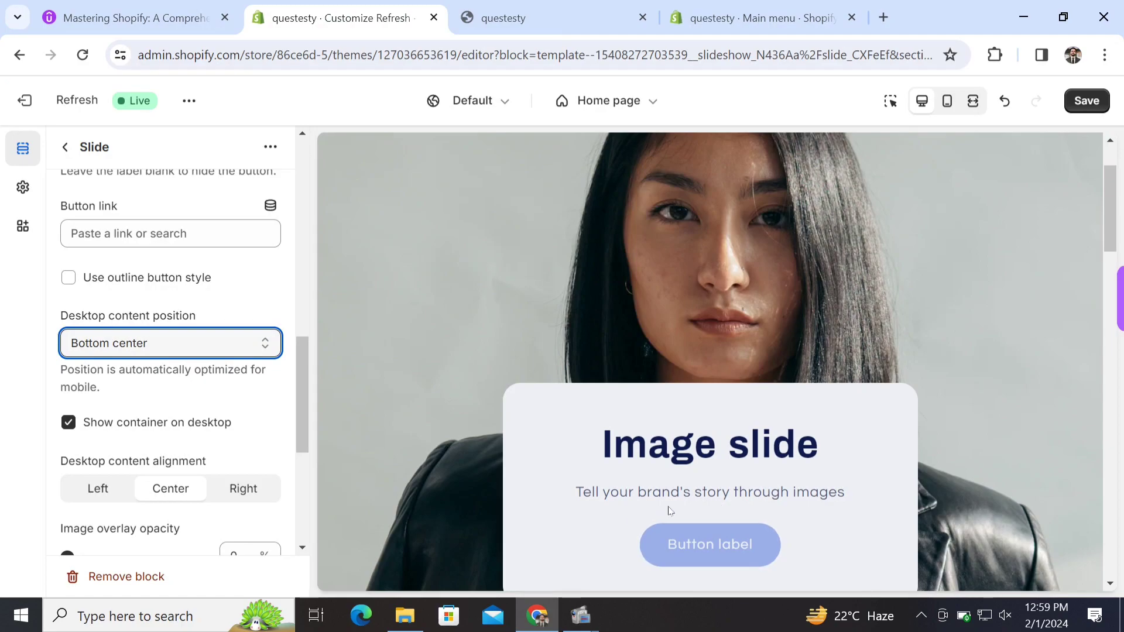
{"action": "left_click_drag", "start_coordinate": [301, 402], "coordinate": [313, 245]}
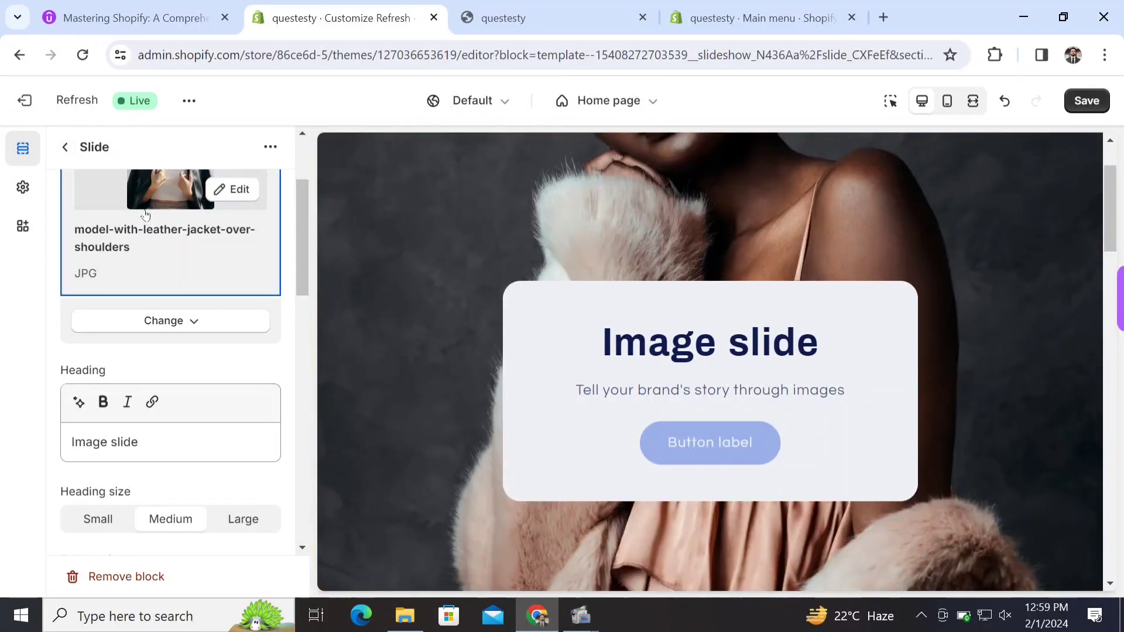
{"action": "left_click", "coordinate": [146, 215]}
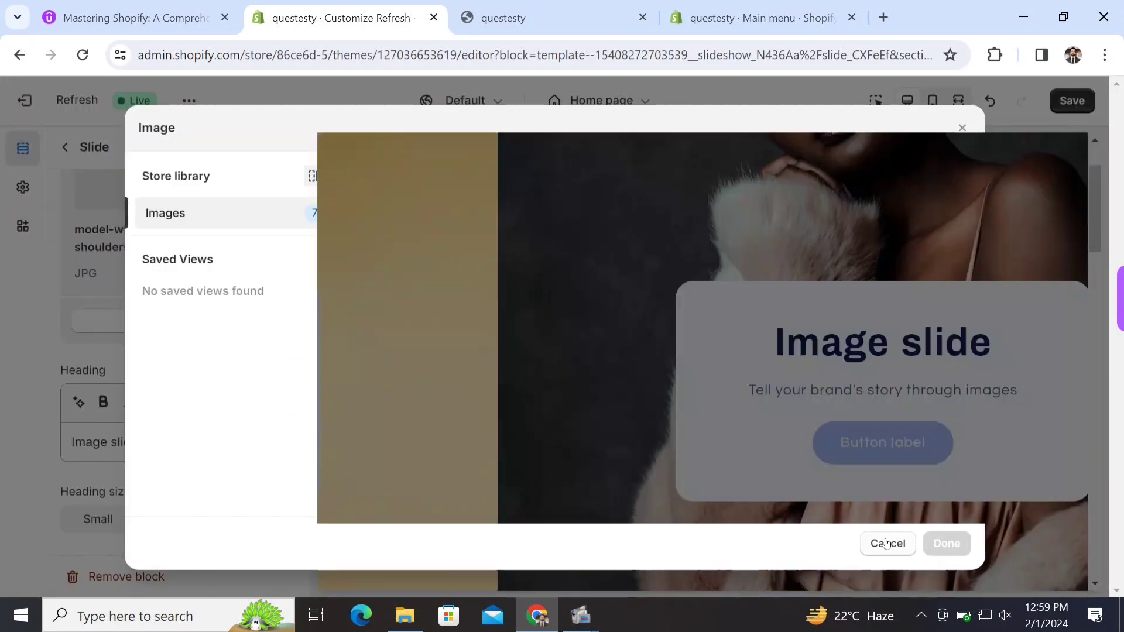
{"action": "left_click", "coordinate": [886, 541]}
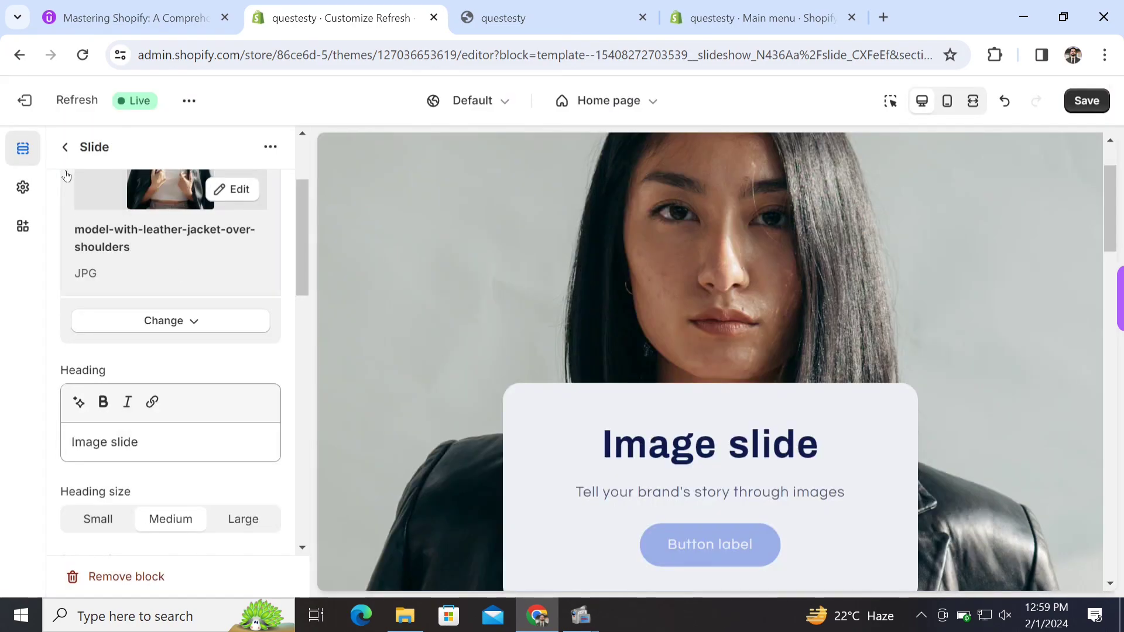
{"action": "left_click", "coordinate": [63, 147]}
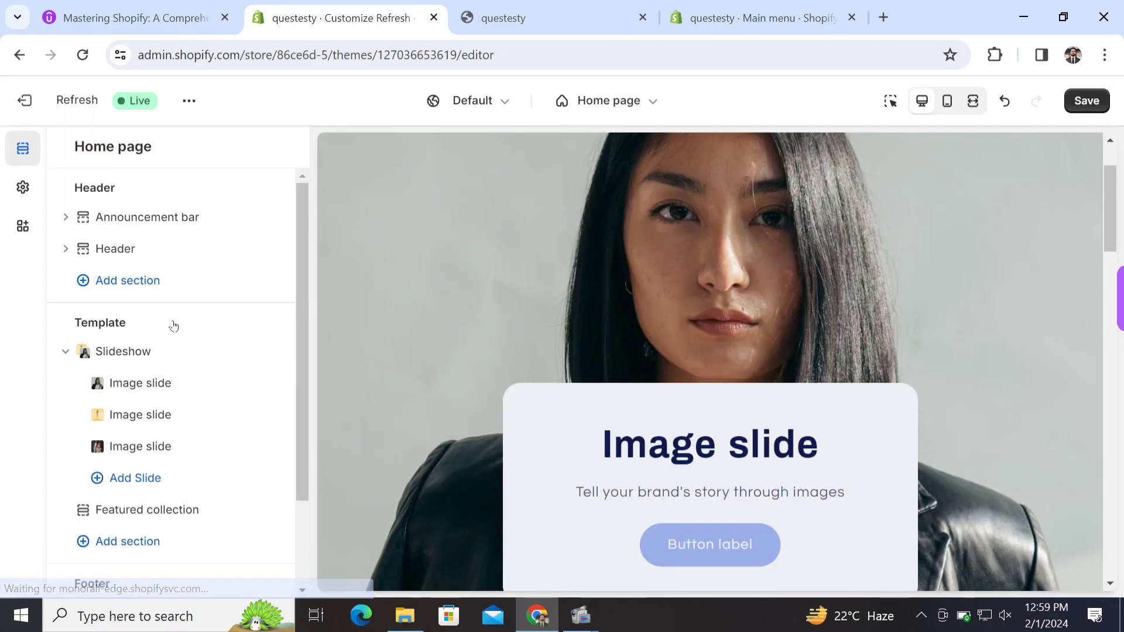
{"action": "left_click", "coordinate": [148, 386]}
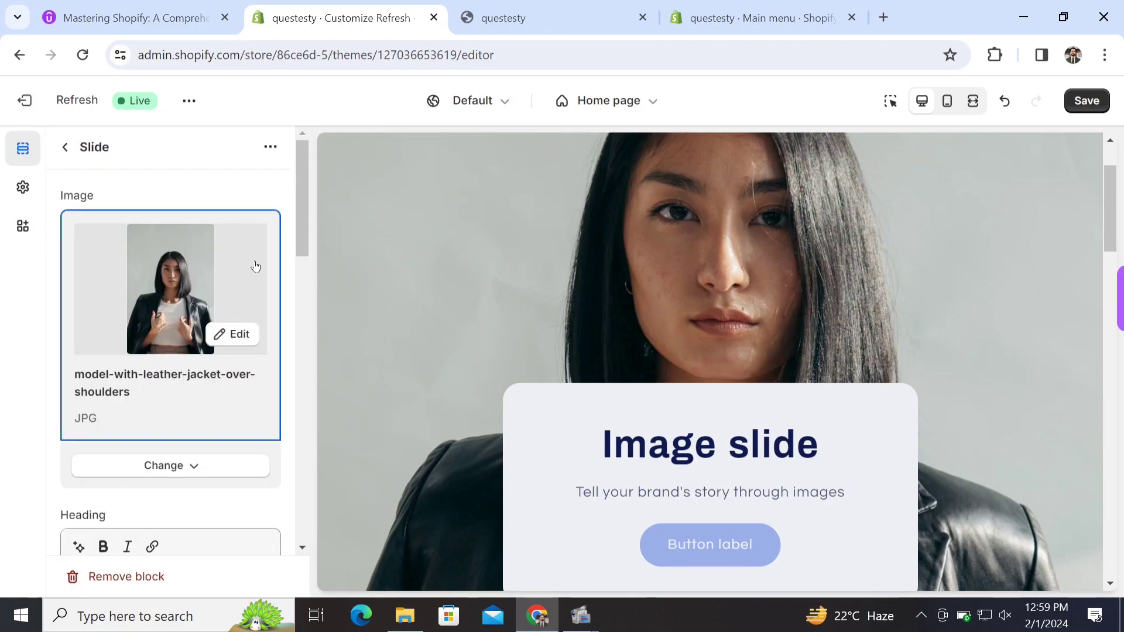
Set the first slide's image overlay opacity to 40%
{"action": "scroll", "coordinate": [293, 239], "scroll_direction": "down", "scroll_amount": 4}
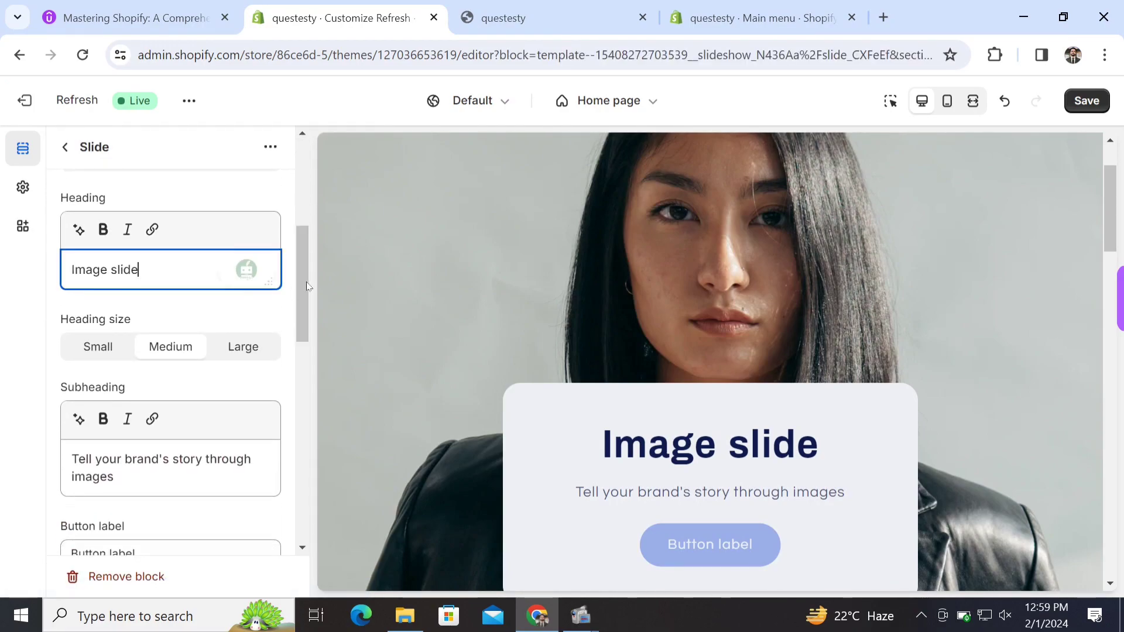
{"action": "left_click_drag", "start_coordinate": [304, 283], "coordinate": [285, 405]}
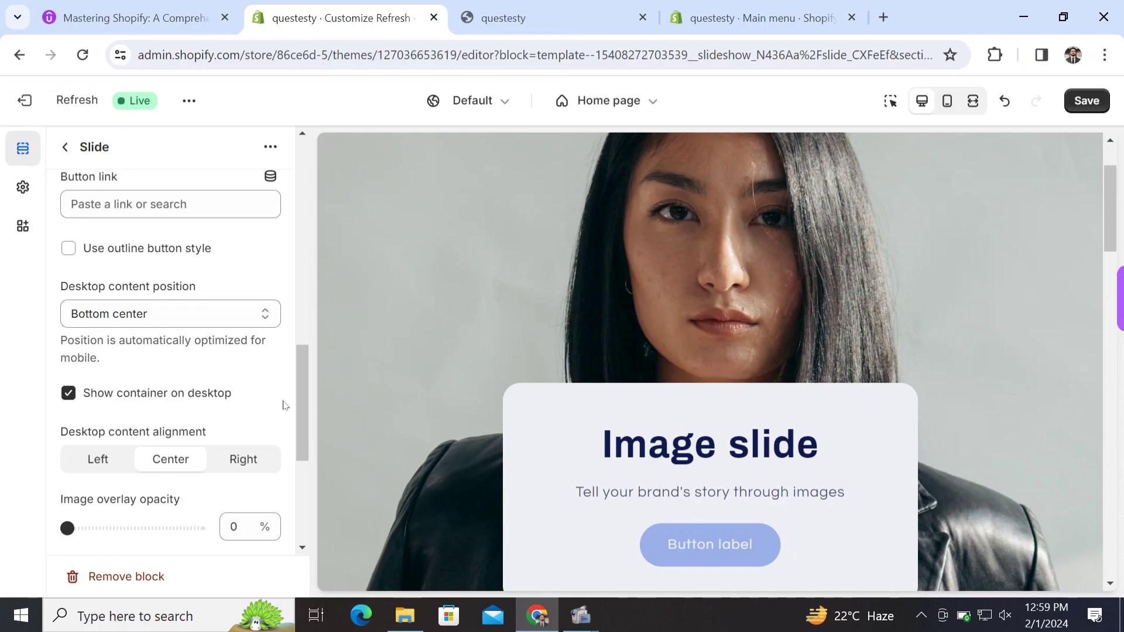
{"action": "left_click_drag", "start_coordinate": [302, 408], "coordinate": [298, 444]}
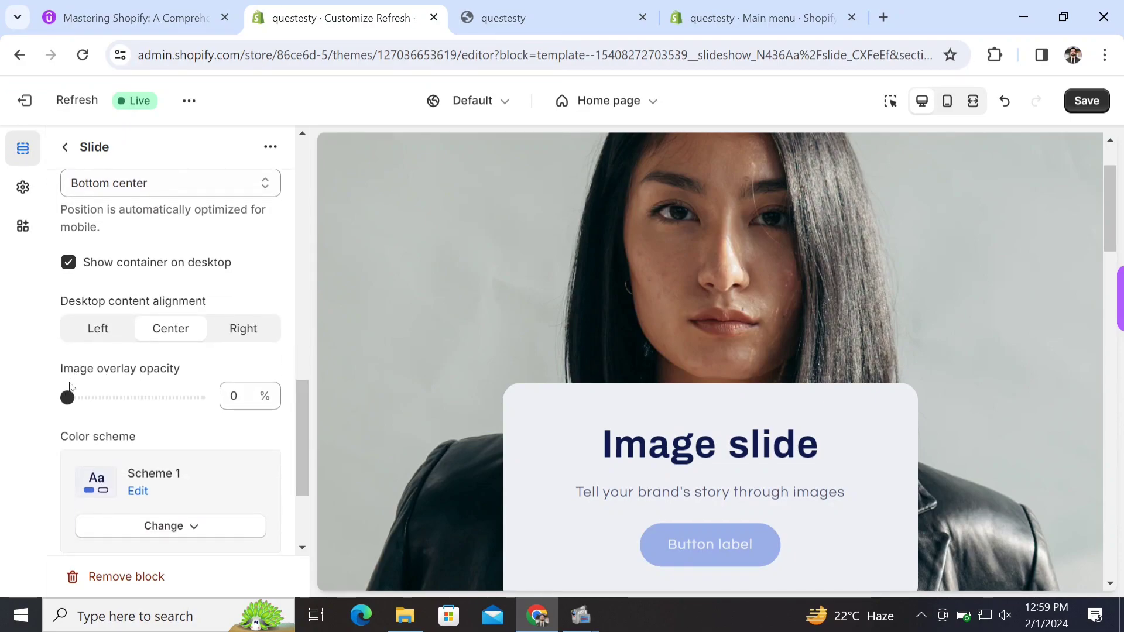
{"action": "left_click_drag", "start_coordinate": [68, 388], "coordinate": [114, 392]}
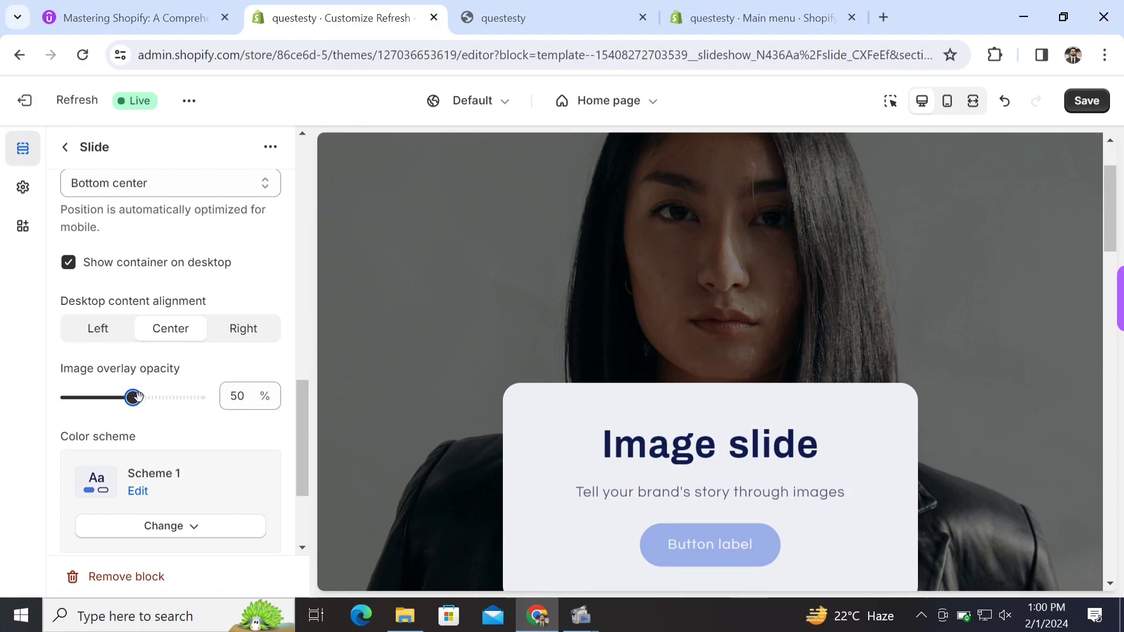
{"action": "left_click_drag", "start_coordinate": [139, 397], "coordinate": [120, 417]}
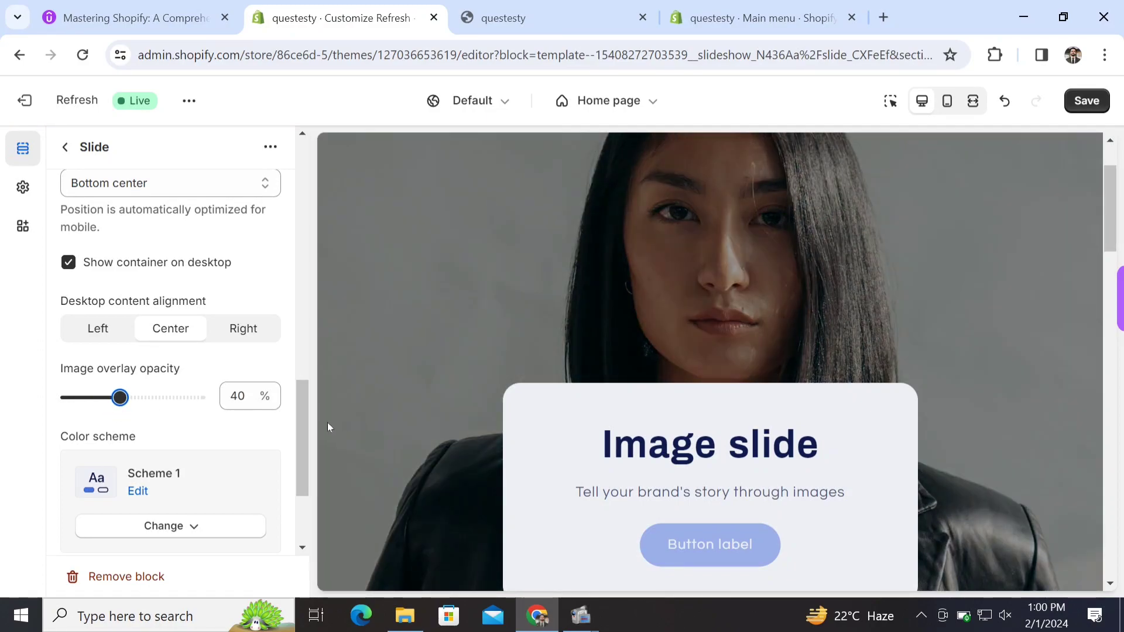
Set the first slide's mobile content alignment to Left and save the theme changes
{"action": "left_click_drag", "start_coordinate": [300, 423], "coordinate": [301, 479]}
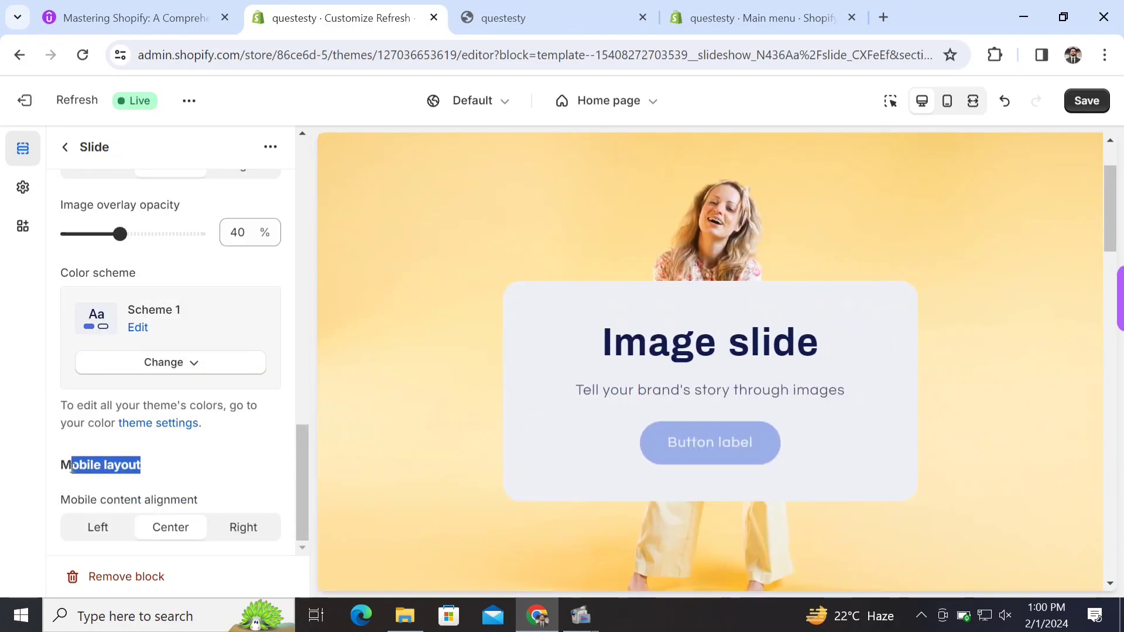
{"action": "left_click", "coordinate": [78, 467]}
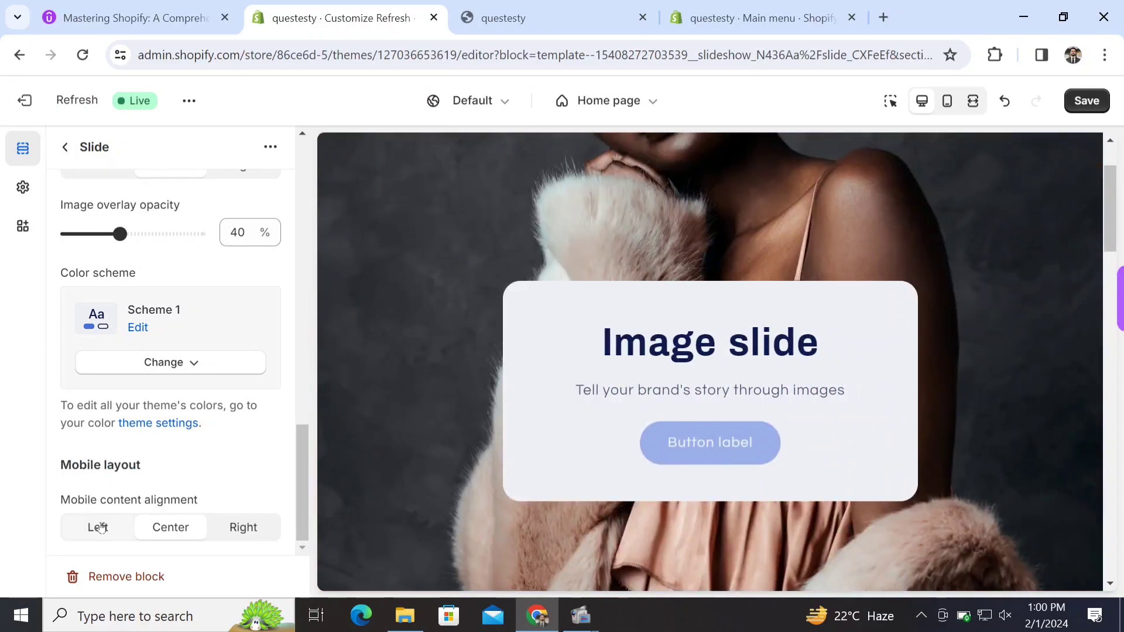
{"action": "left_click", "coordinate": [99, 528]}
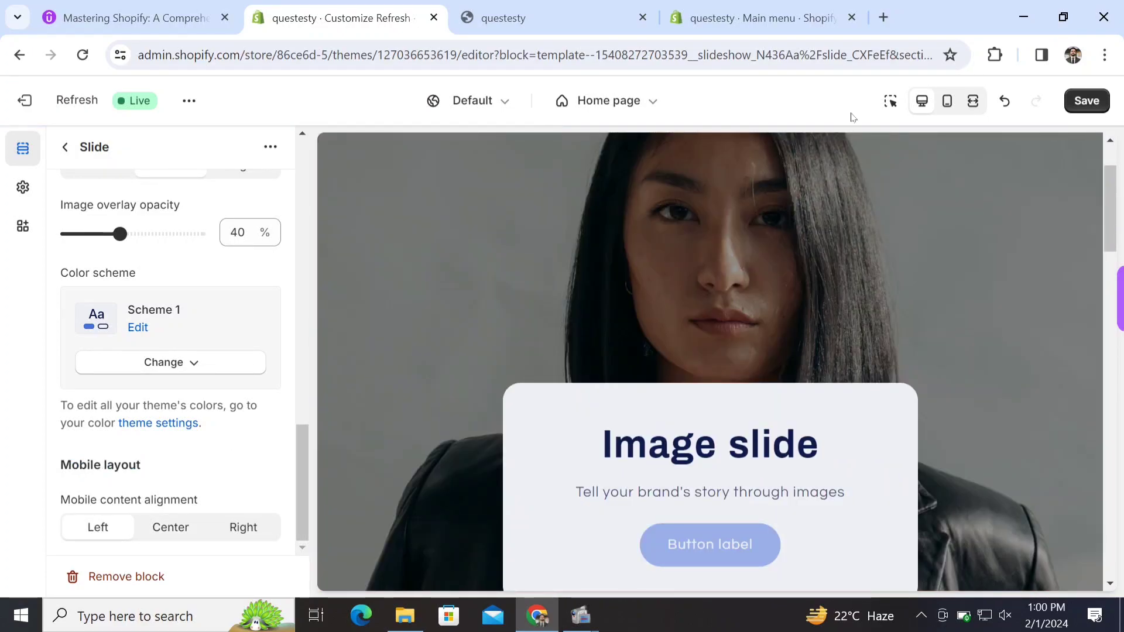
{"action": "left_click", "coordinate": [1084, 95]}
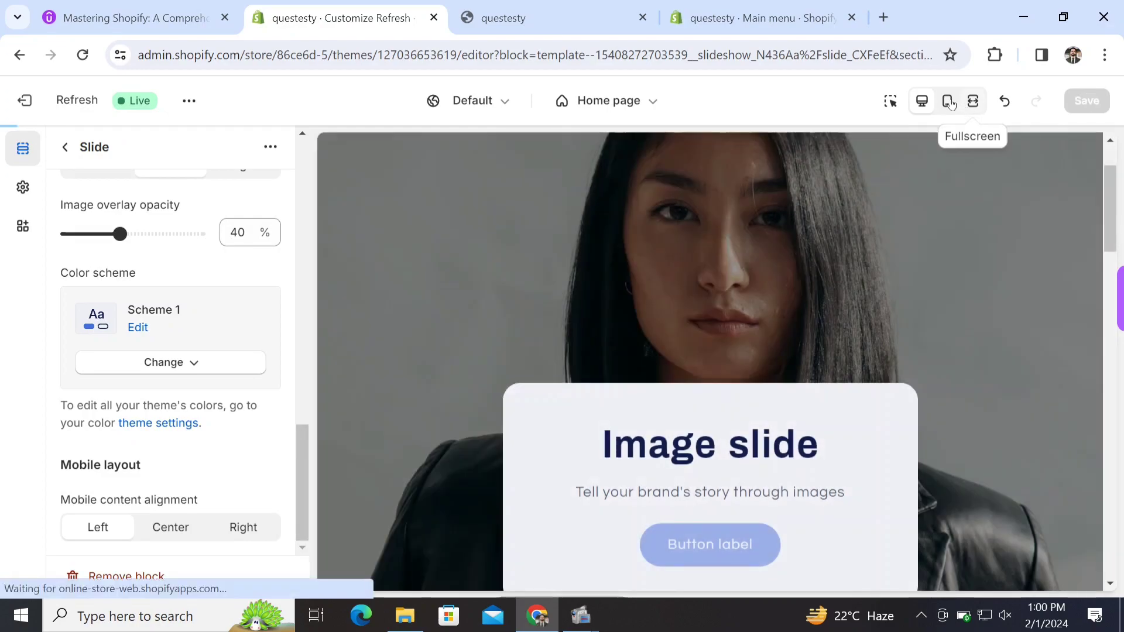
Preview the slide in mobile view, compare the Left, Center and Right mobile content alignments, and choose Center
{"action": "left_click", "coordinate": [948, 102]}
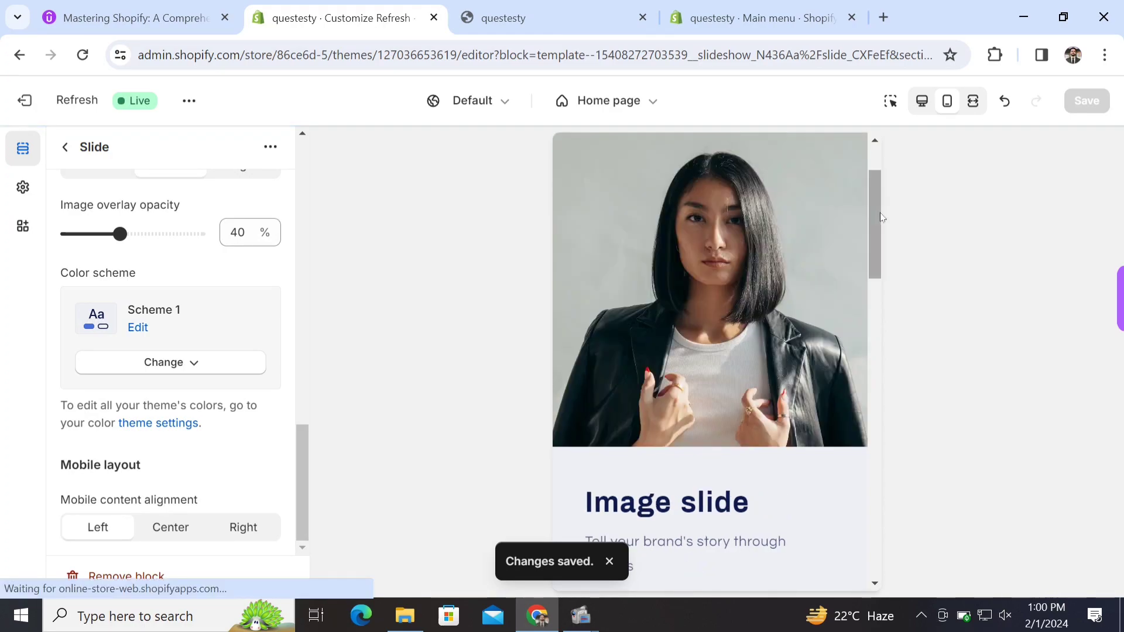
{"action": "left_click_drag", "start_coordinate": [874, 215], "coordinate": [872, 196]}
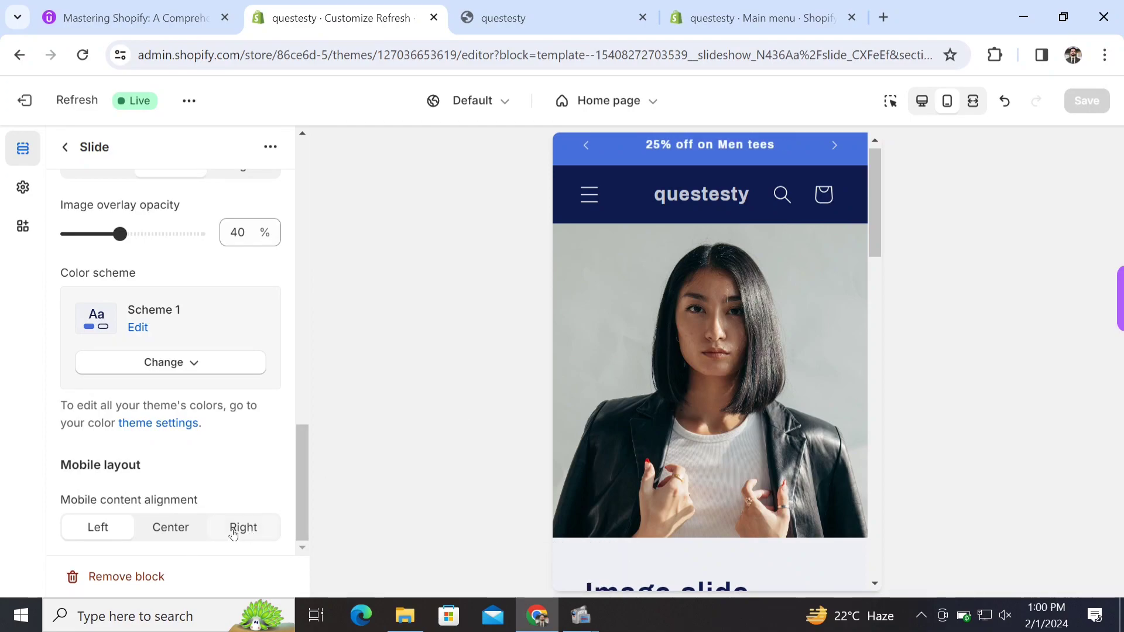
{"action": "left_click", "coordinate": [173, 529]}
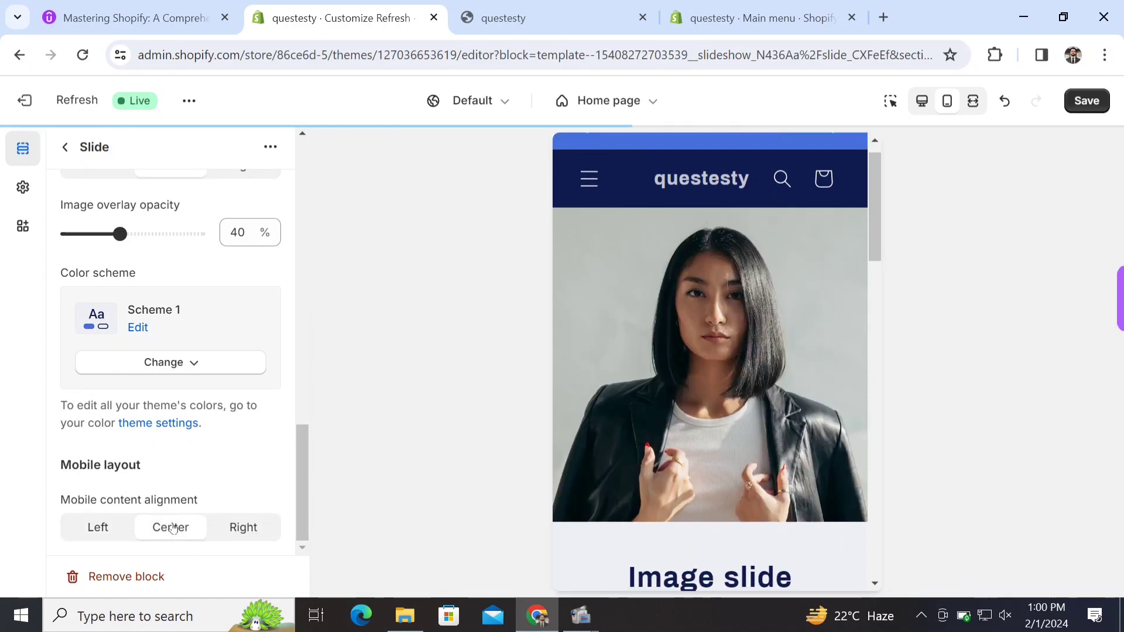
{"action": "left_click", "coordinate": [239, 529]}
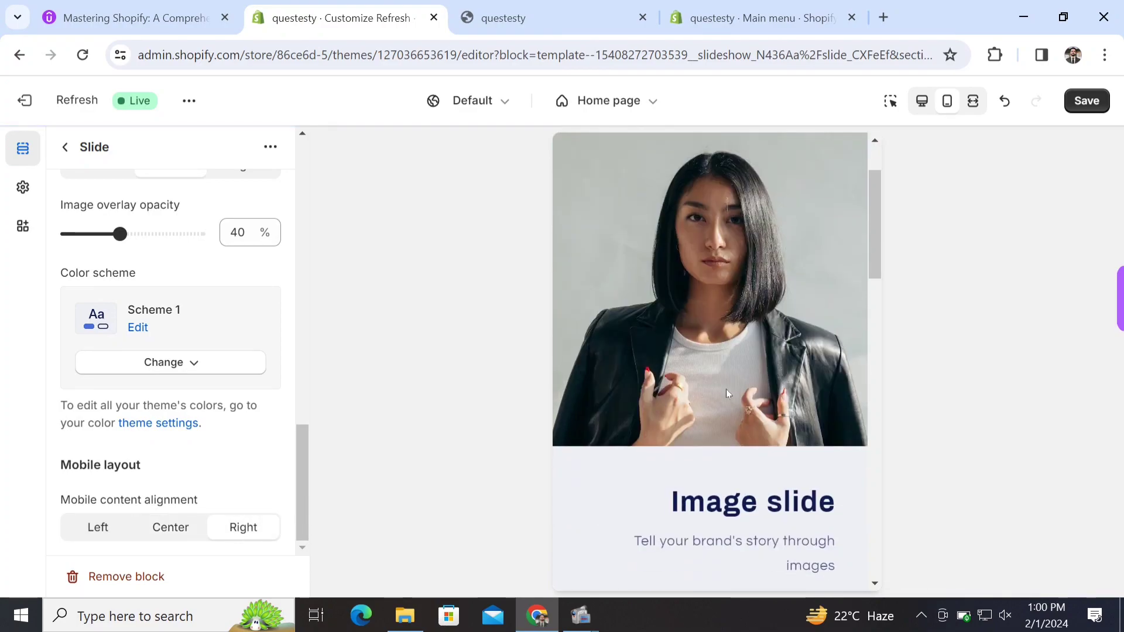
{"action": "left_click_drag", "start_coordinate": [873, 242], "coordinate": [876, 259]}
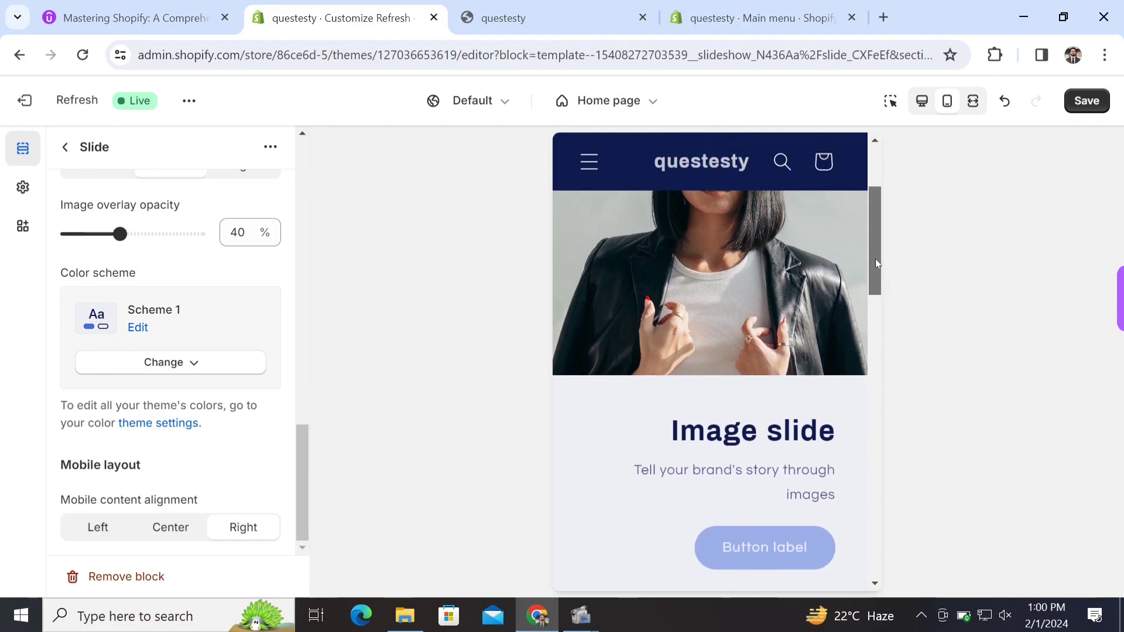
{"action": "left_click", "coordinate": [156, 532]}
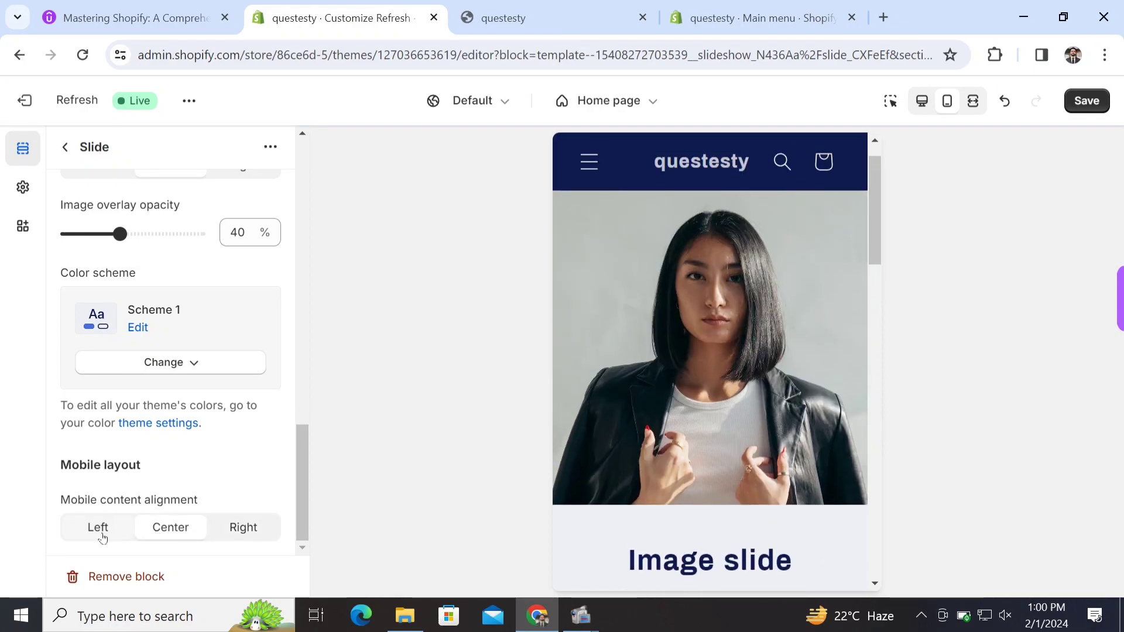
{"action": "left_click", "coordinate": [100, 534]}
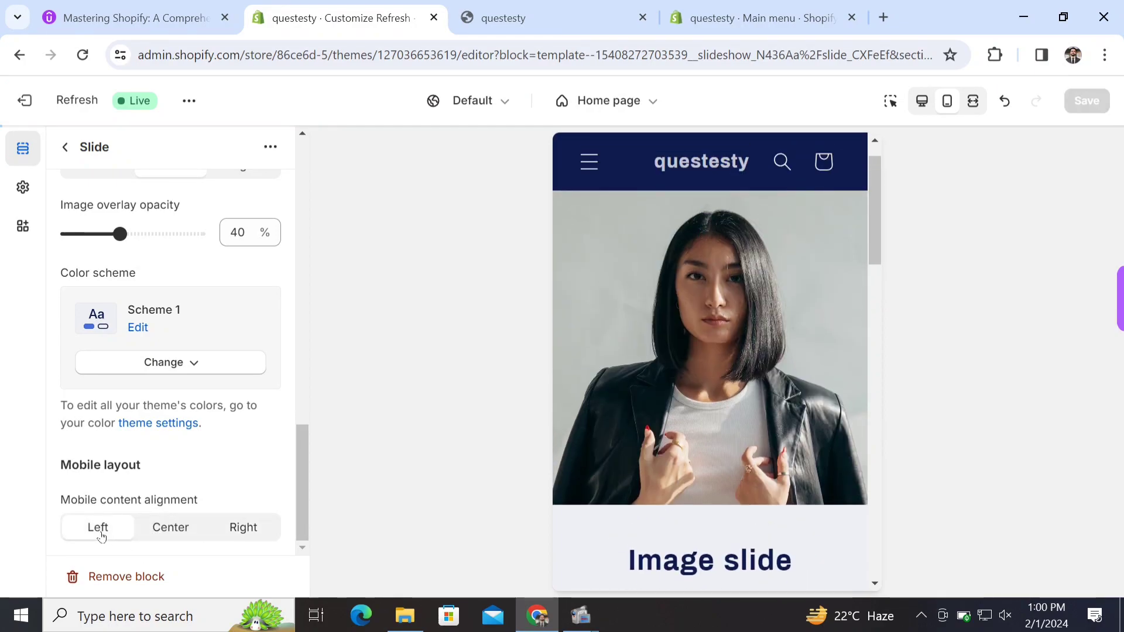
{"action": "left_click", "coordinate": [176, 527]}
Open the first slide's image for editing, add a focal point on the model's face, and save the image
{"action": "left_click_drag", "start_coordinate": [303, 494], "coordinate": [333, 193]}
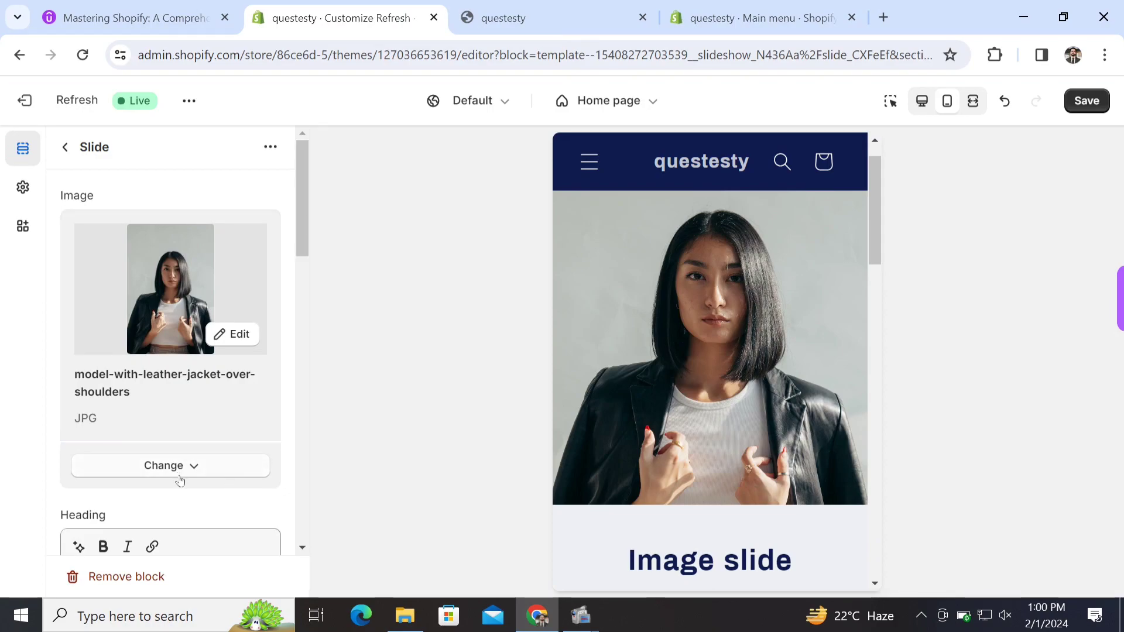
{"action": "left_click", "coordinate": [234, 334]}
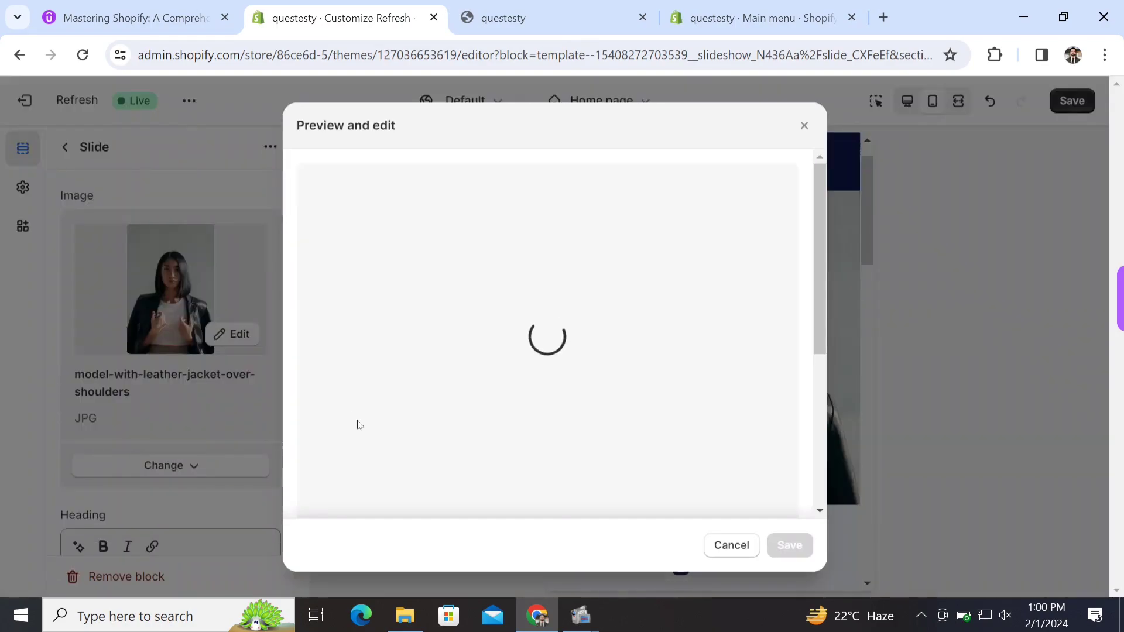
{"action": "left_click_drag", "start_coordinate": [817, 243], "coordinate": [820, 312]}
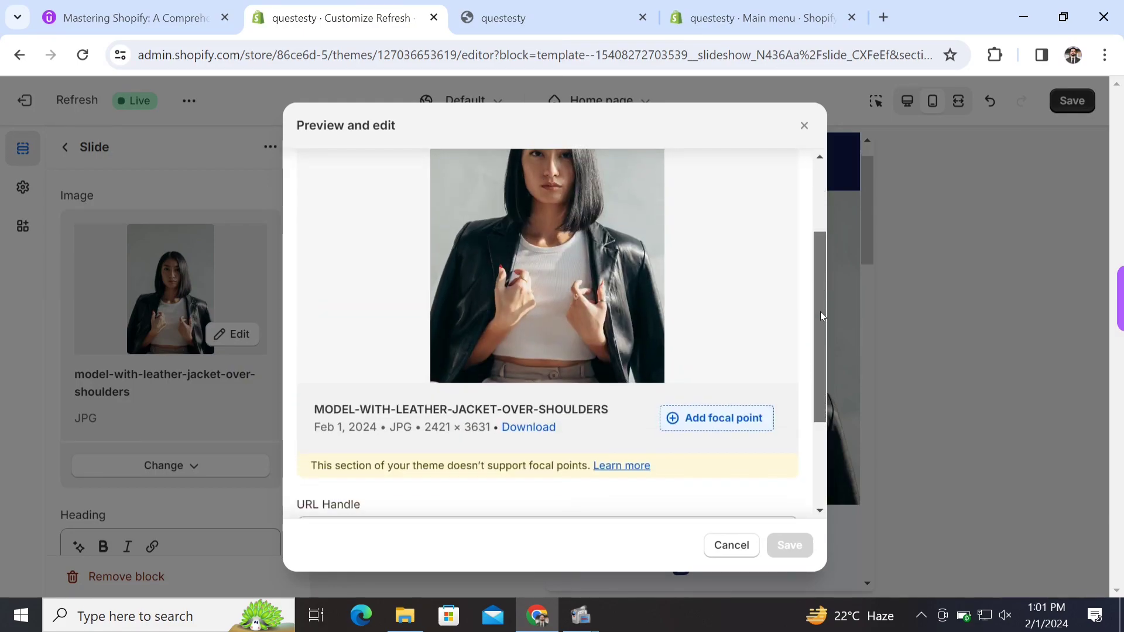
{"action": "left_click", "coordinate": [704, 419]}
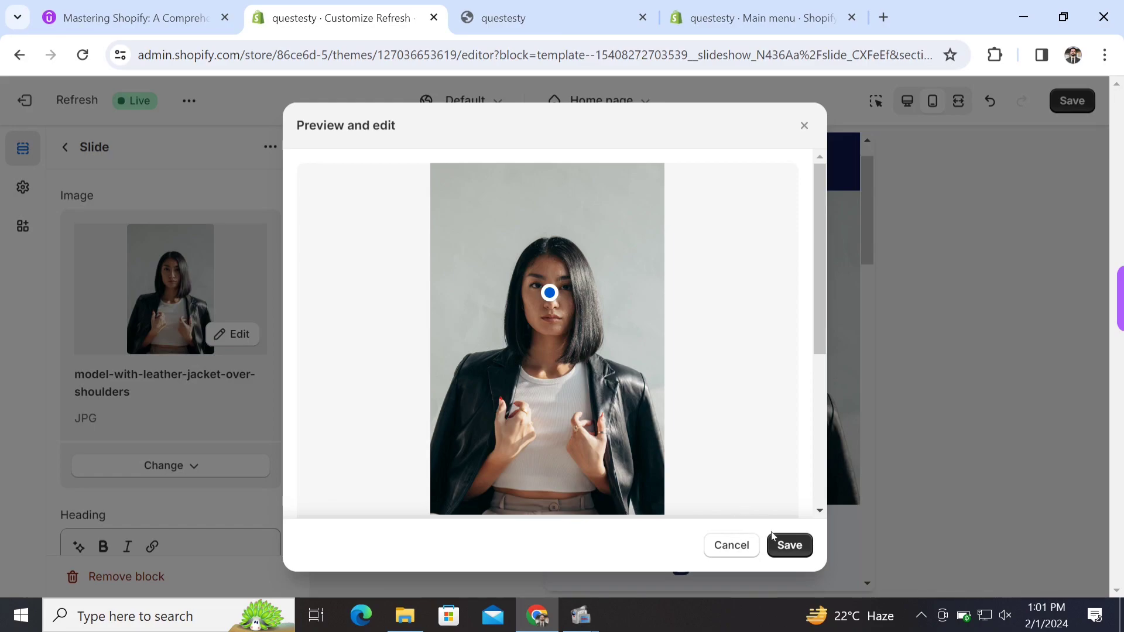
{"action": "left_click", "coordinate": [784, 545]}
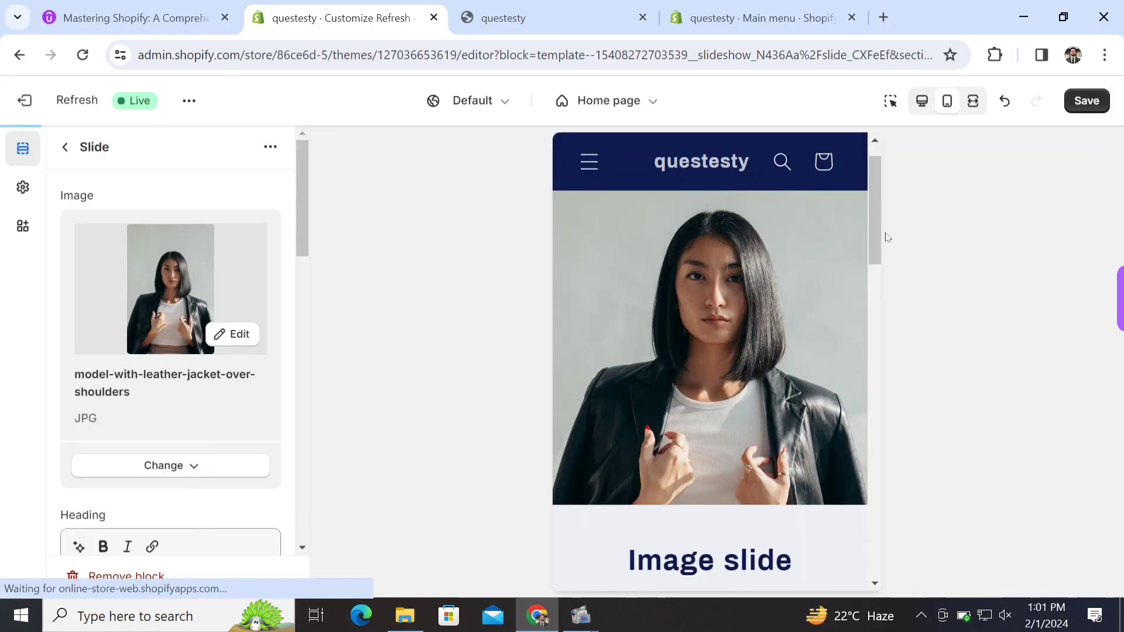
Save the theme changes with the first slide's new focal point and check the slideshow on the live storefront
{"action": "left_click", "coordinate": [1087, 100]}
{"action": "left_click", "coordinate": [574, 19]}
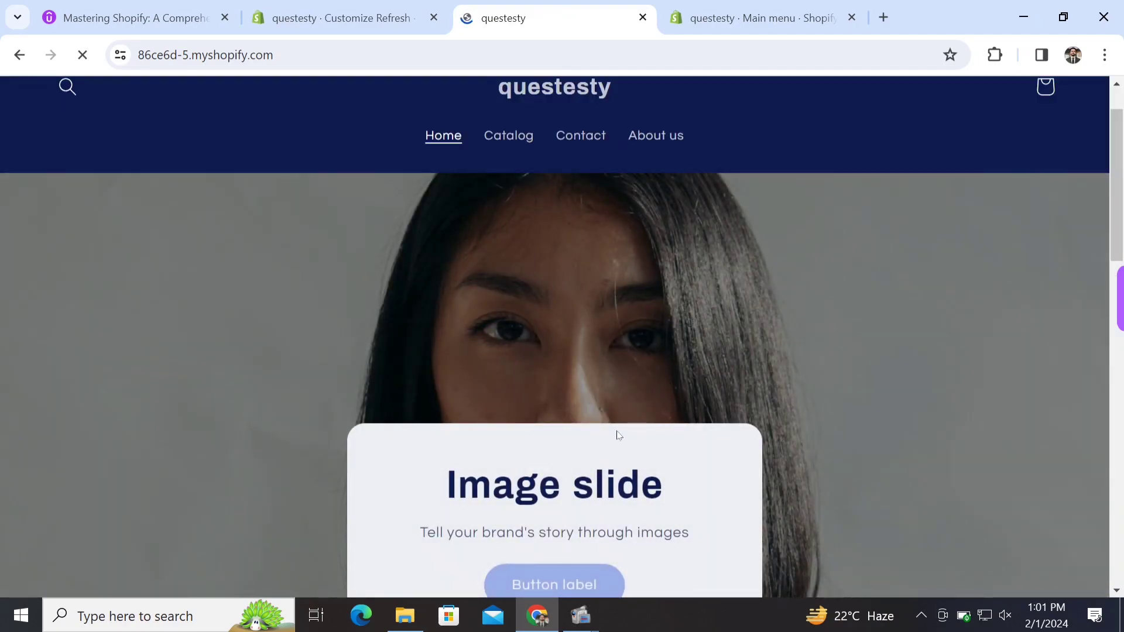
{"action": "scroll", "coordinate": [1106, 252], "scroll_direction": "down", "scroll_amount": 3}
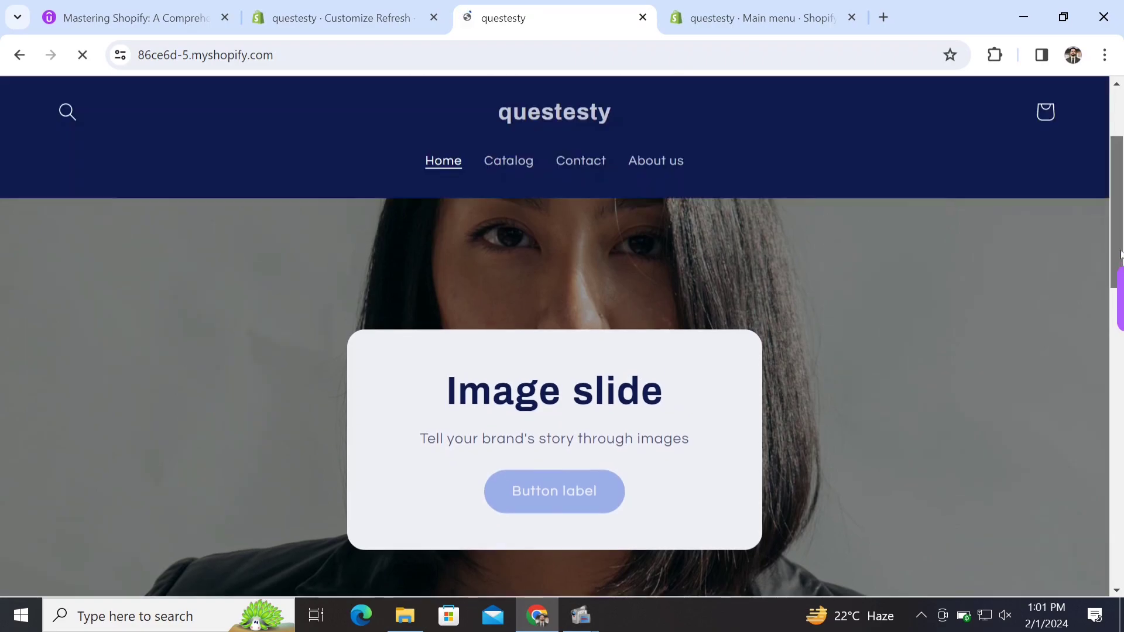
{"action": "left_click_drag", "start_coordinate": [1121, 252], "coordinate": [1119, 205]}
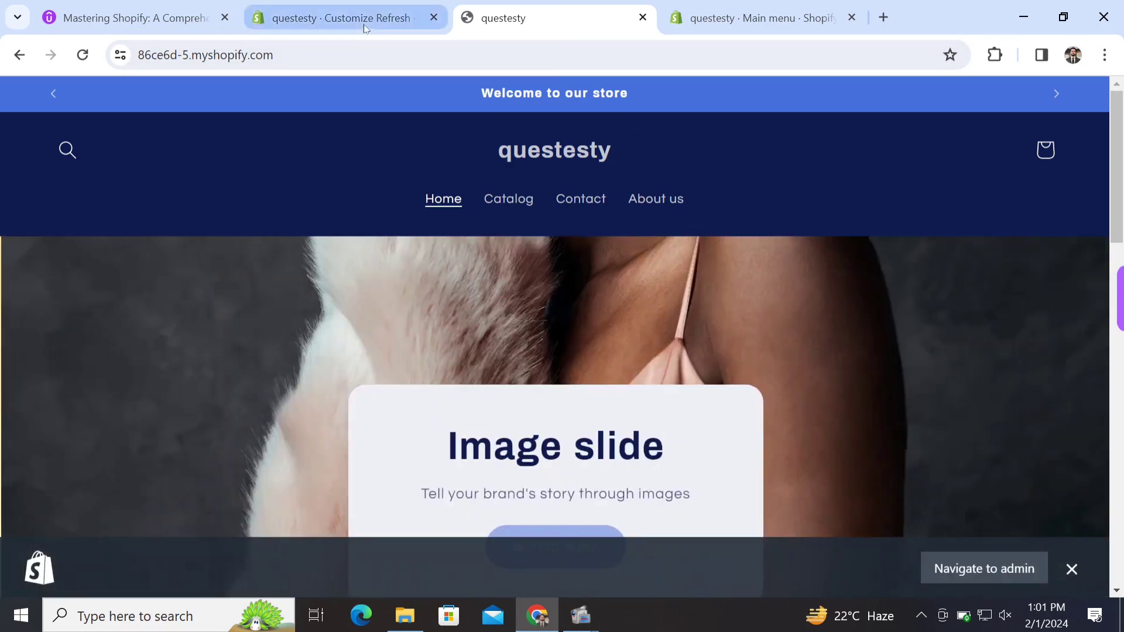
Return to the theme editor and set the second slide's image overlay opacity to 40%
{"action": "left_click", "coordinate": [363, 23]}
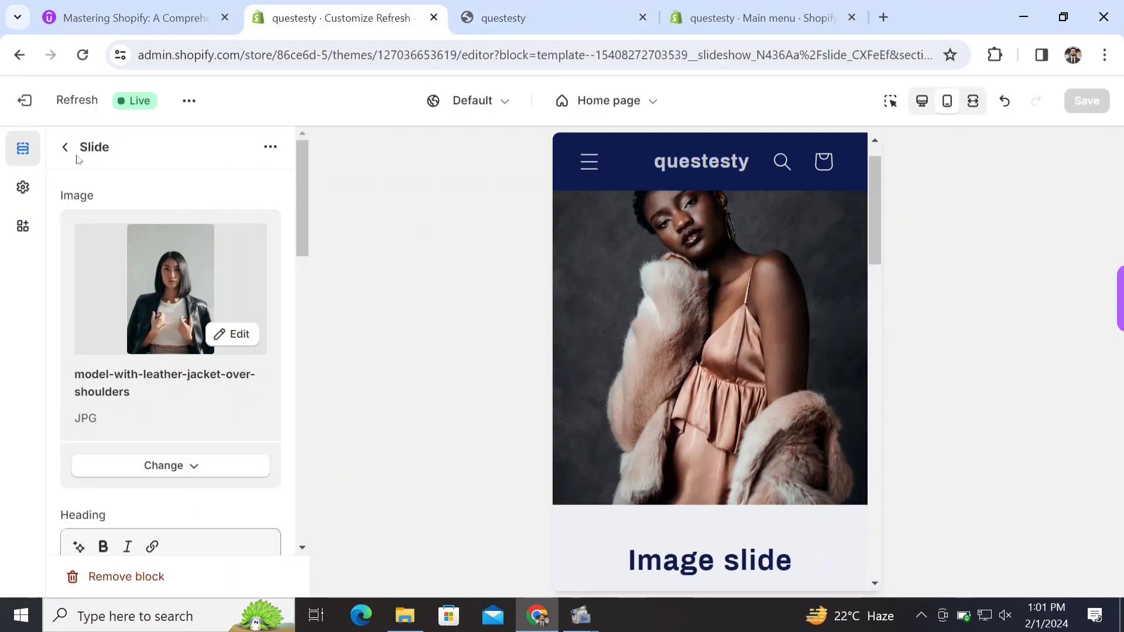
{"action": "left_click", "coordinate": [67, 150]}
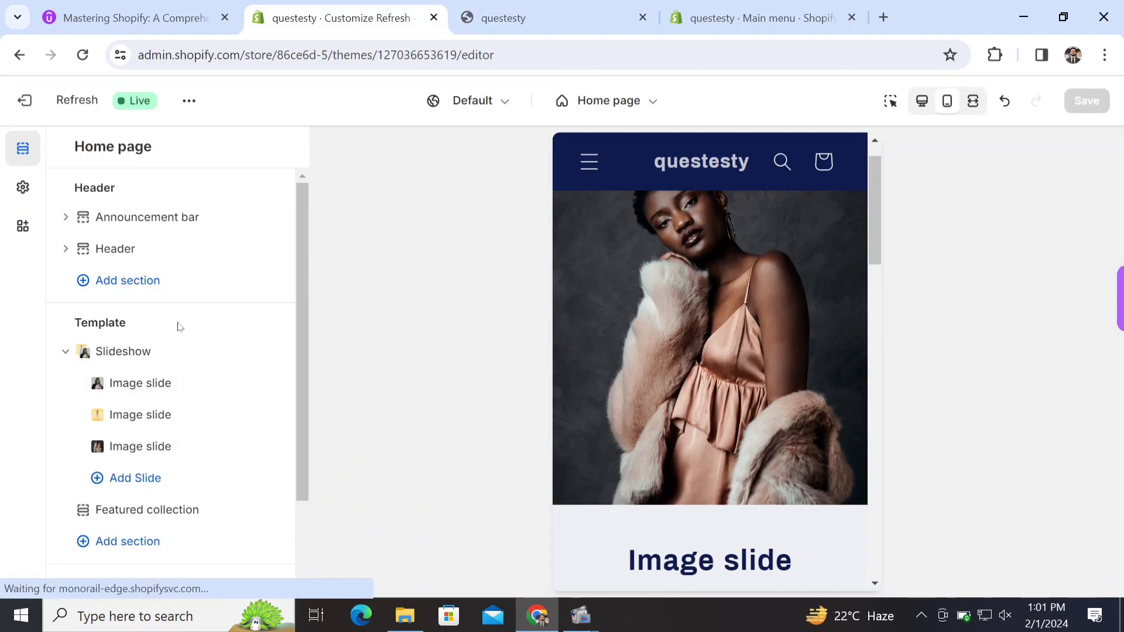
{"action": "left_click", "coordinate": [139, 415]}
{"action": "left_click_drag", "start_coordinate": [301, 231], "coordinate": [304, 493]}
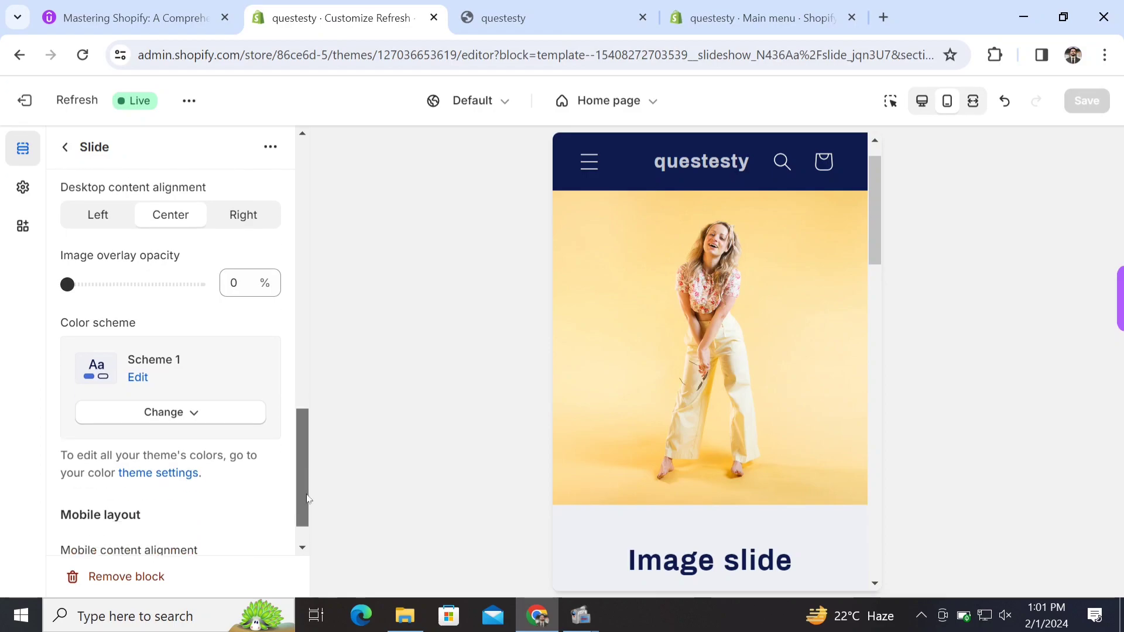
{"action": "left_click_drag", "start_coordinate": [68, 284], "coordinate": [120, 284]}
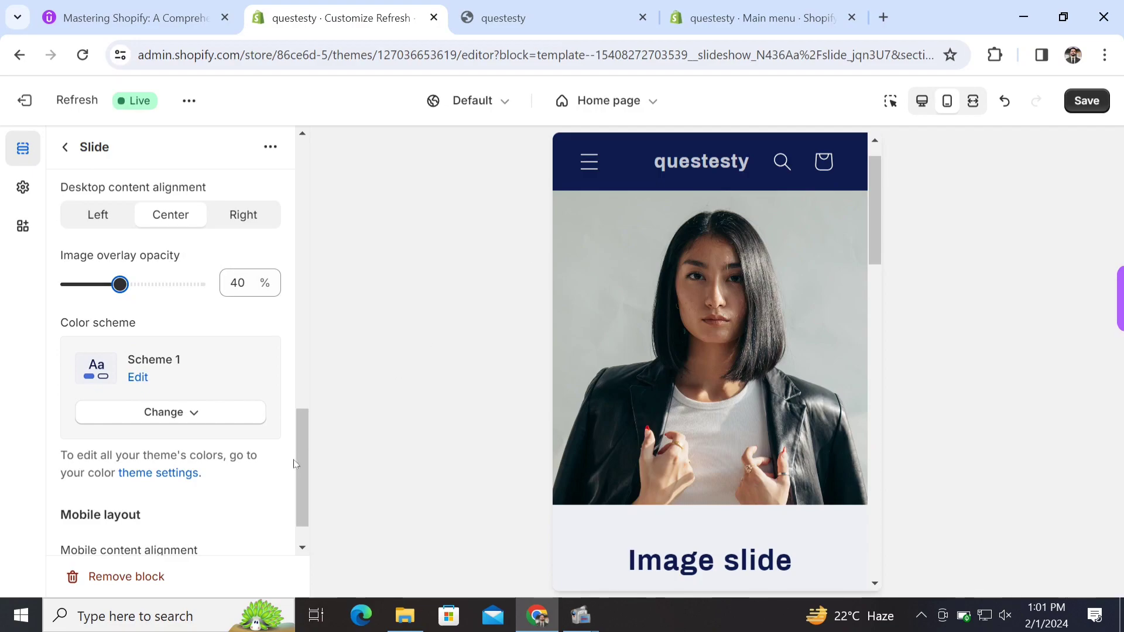
{"action": "scroll", "coordinate": [294, 463], "scroll_direction": "down", "scroll_amount": 1}
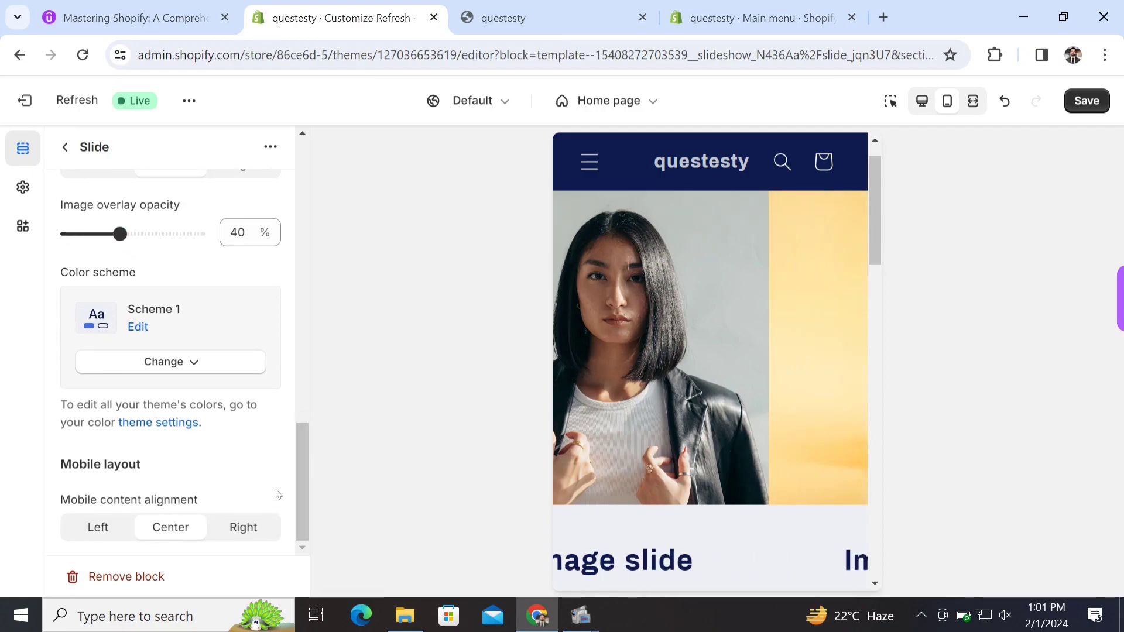
Try the Top center and Top left desktop content positions on the second slide, and return it to Middle center
{"action": "left_click_drag", "start_coordinate": [294, 507], "coordinate": [296, 400]}
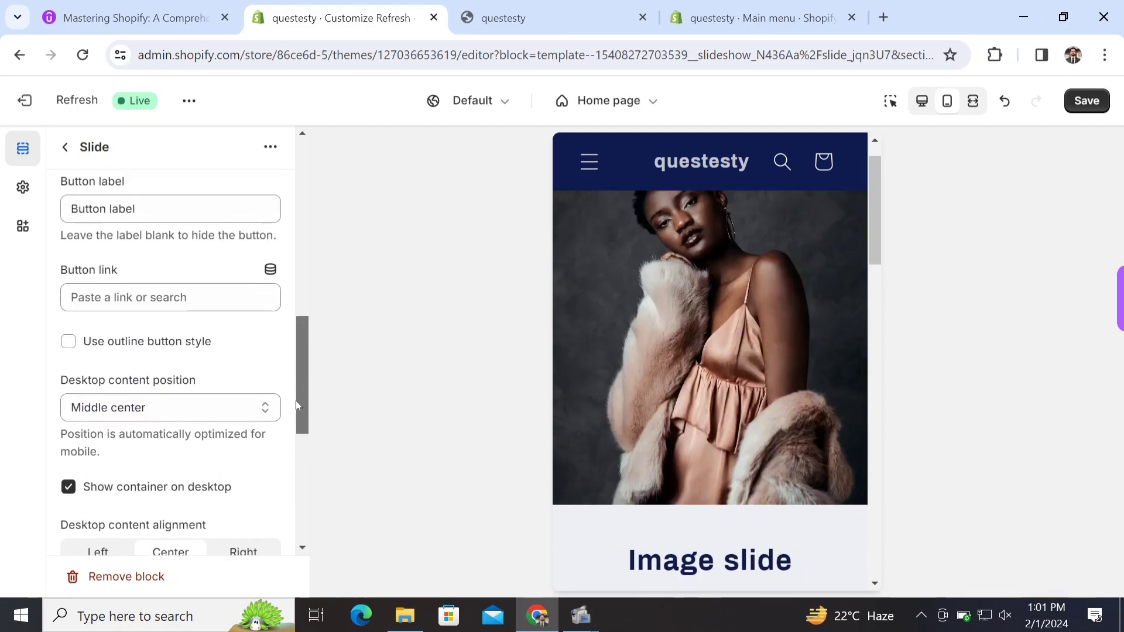
{"action": "left_click", "coordinate": [199, 408]}
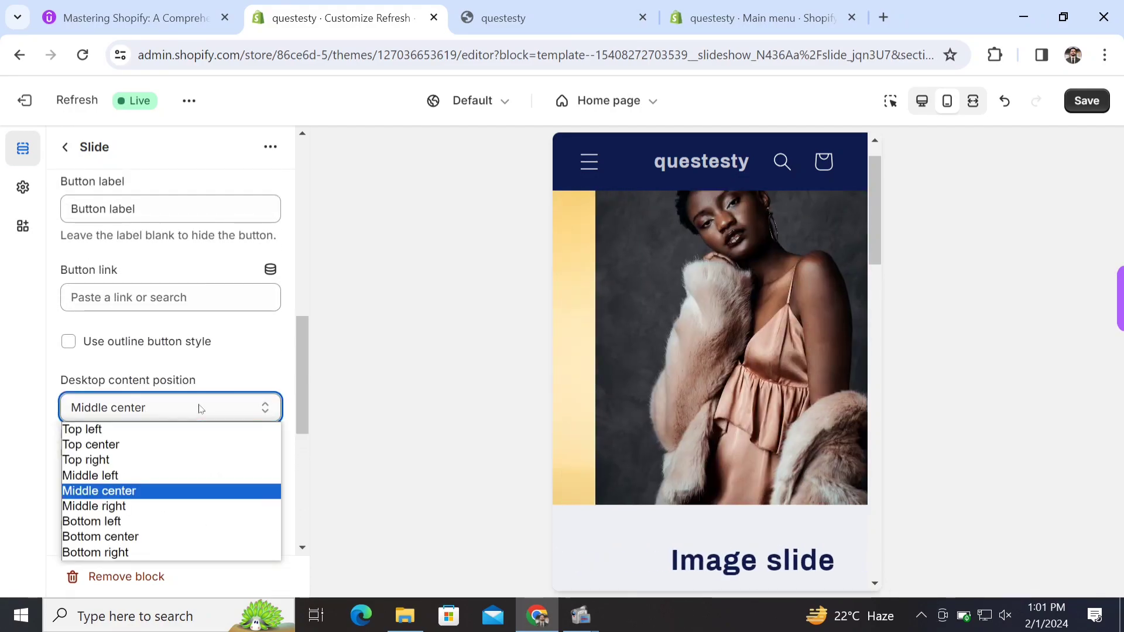
{"action": "left_click", "coordinate": [117, 447]}
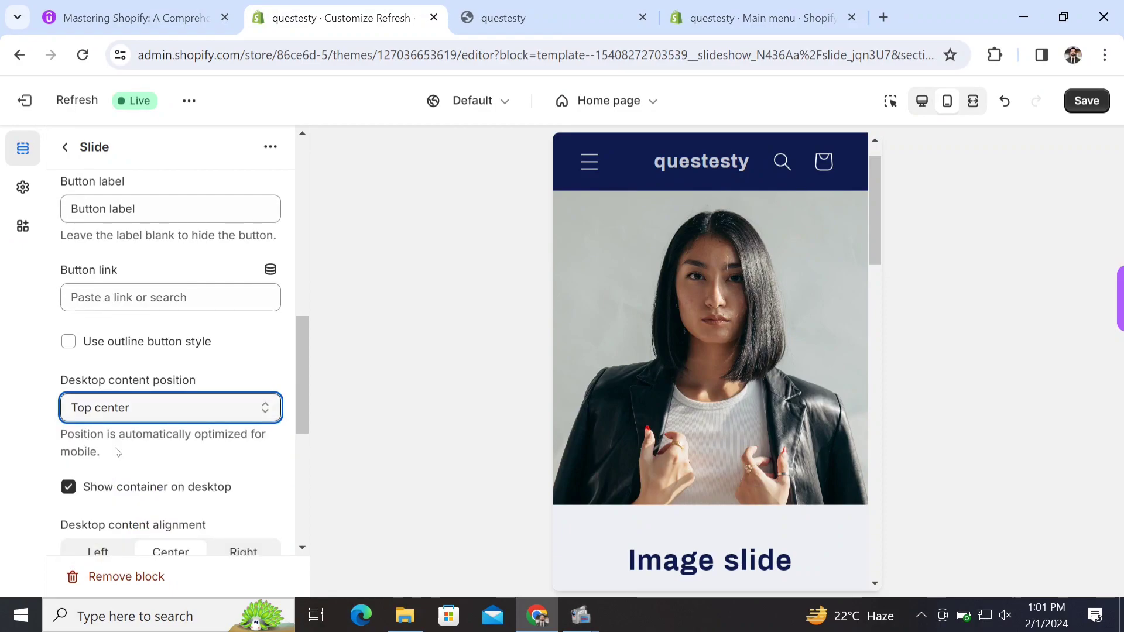
{"action": "left_click", "coordinate": [150, 400]}
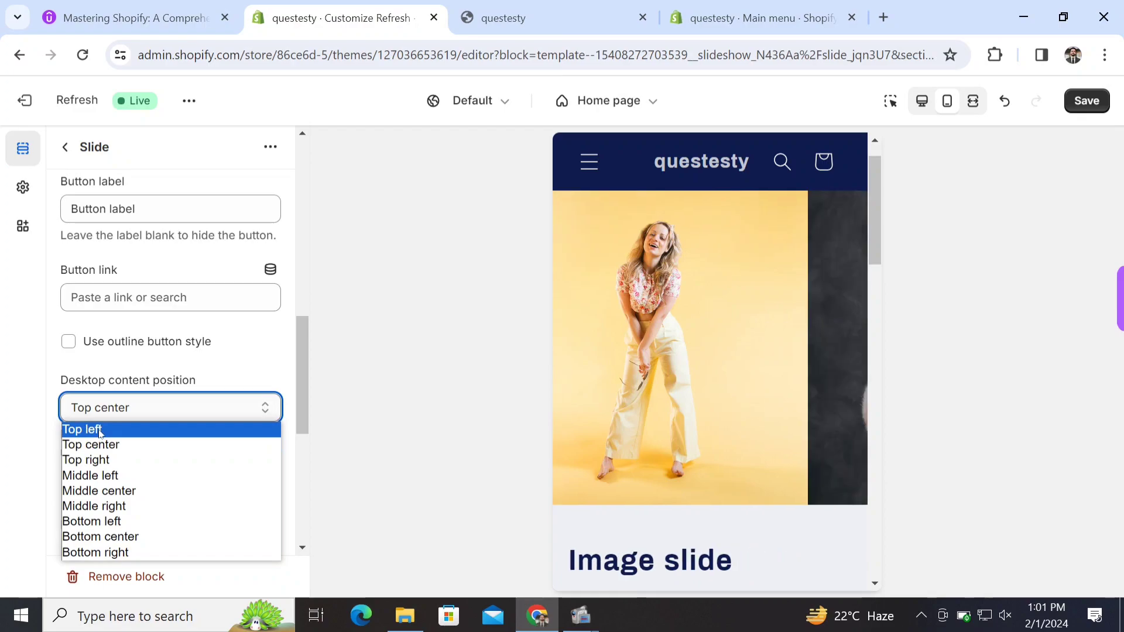
{"action": "left_click", "coordinate": [98, 429]}
{"action": "left_click", "coordinate": [266, 406]}
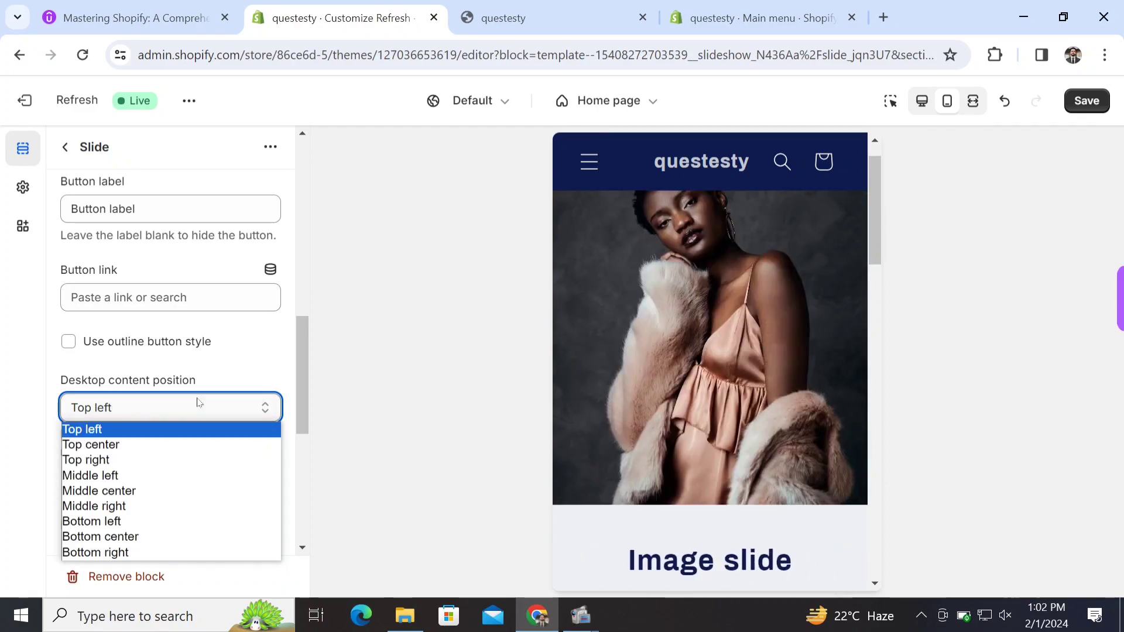
{"action": "left_click", "coordinate": [138, 490]}
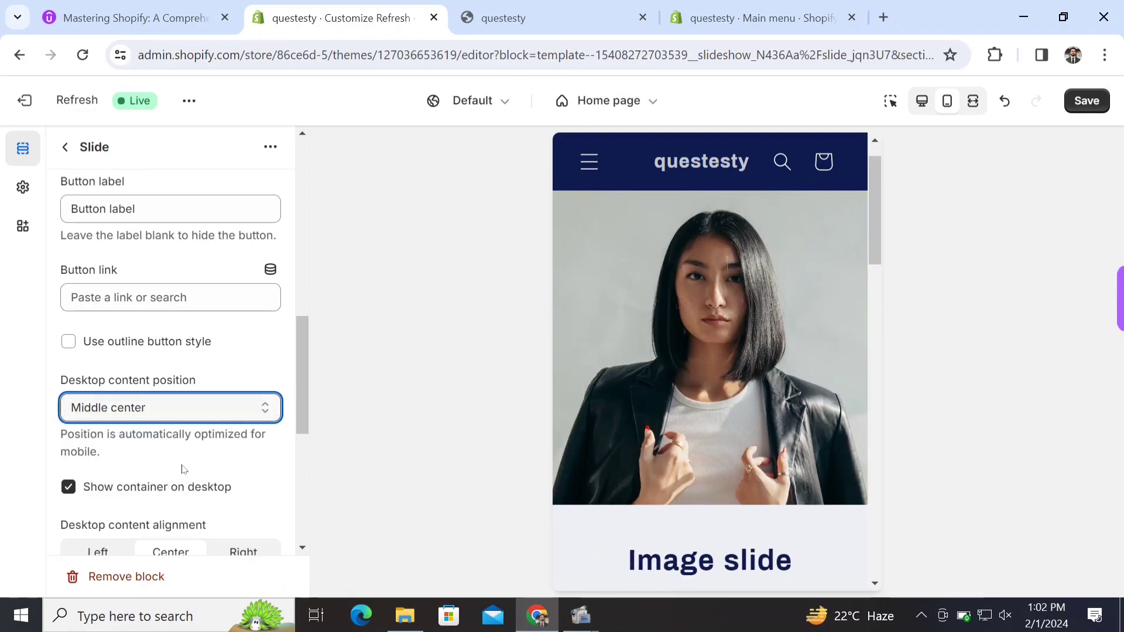
Open the second slide's image for editing, add a focal point just below the model's face, and save the image
{"action": "left_click_drag", "start_coordinate": [305, 393], "coordinate": [326, 213]}
{"action": "left_click", "coordinate": [250, 339]}
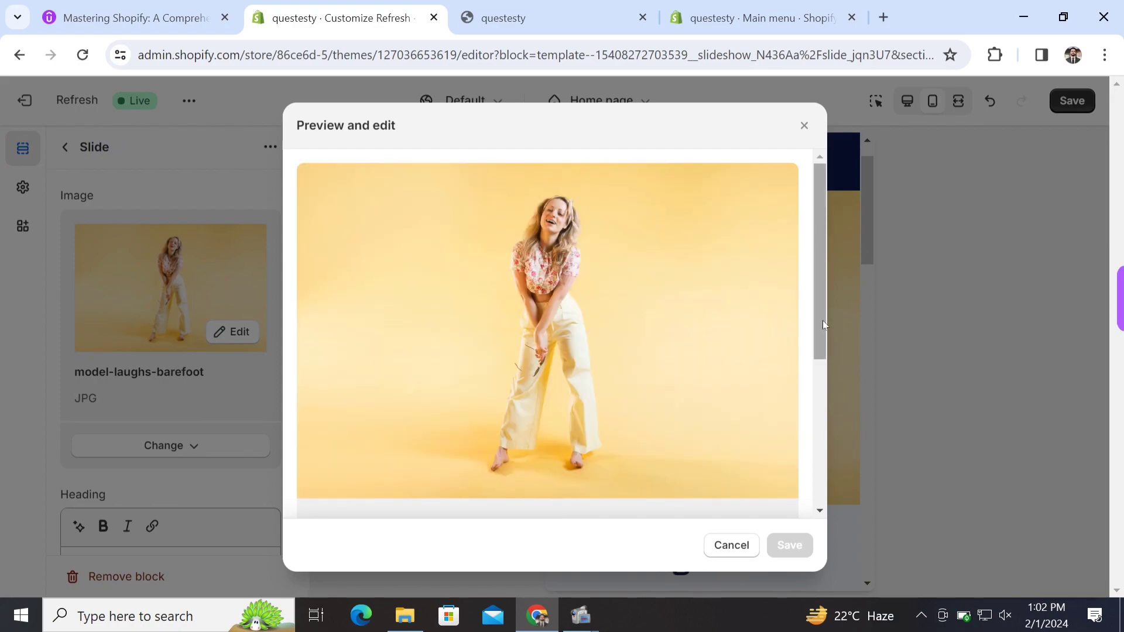
{"action": "left_click_drag", "start_coordinate": [816, 318], "coordinate": [806, 371]}
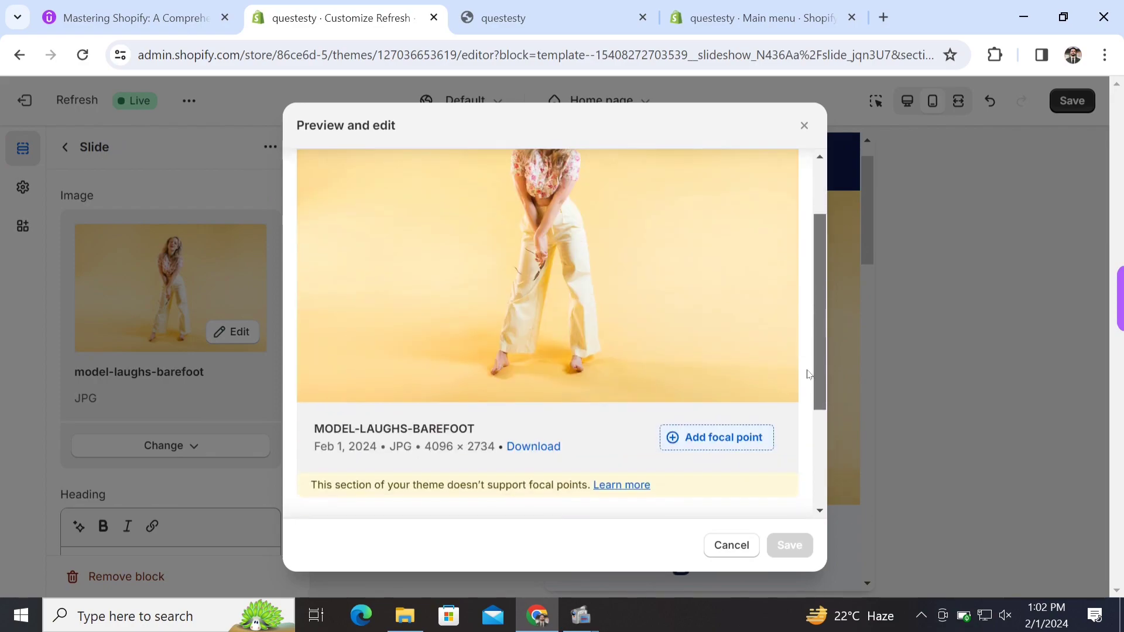
{"action": "left_click", "coordinate": [696, 445]}
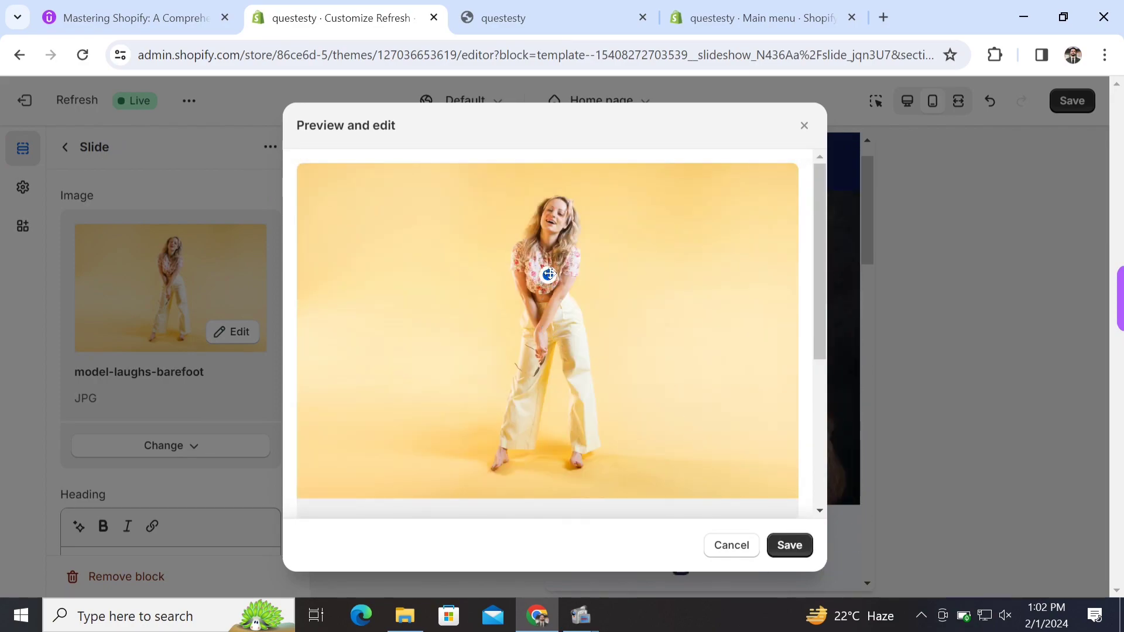
{"action": "left_click_drag", "start_coordinate": [553, 257], "coordinate": [548, 240]}
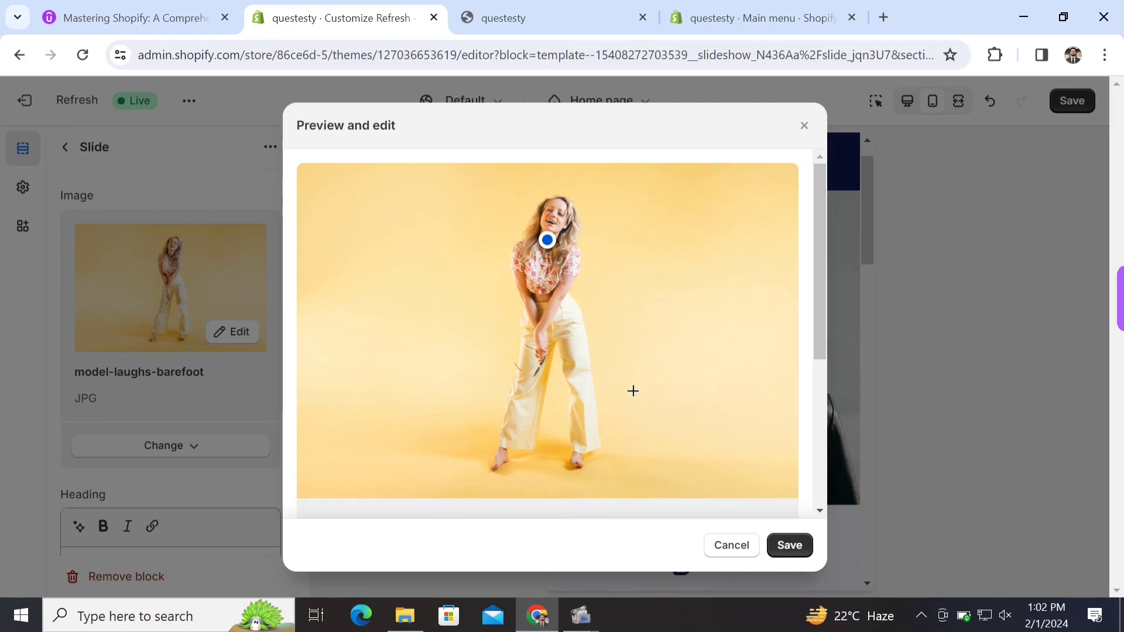
{"action": "left_click", "coordinate": [795, 544]}
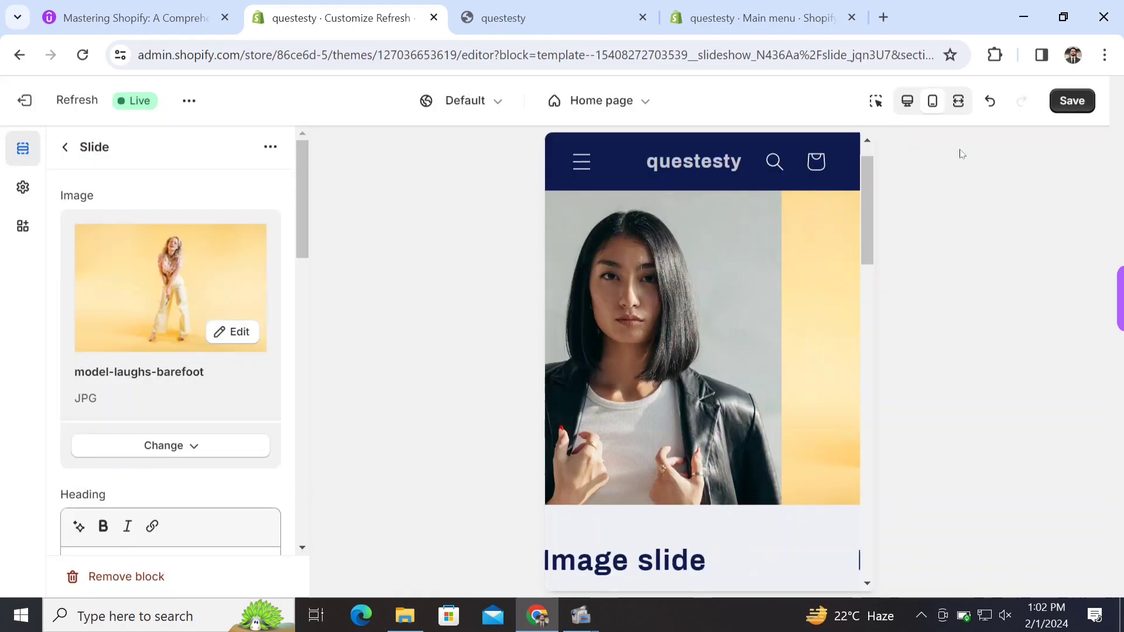
Save the second slide's changes to the theme and reload the live storefront to check them
{"action": "left_click", "coordinate": [1074, 105]}
{"action": "left_click", "coordinate": [533, 23]}
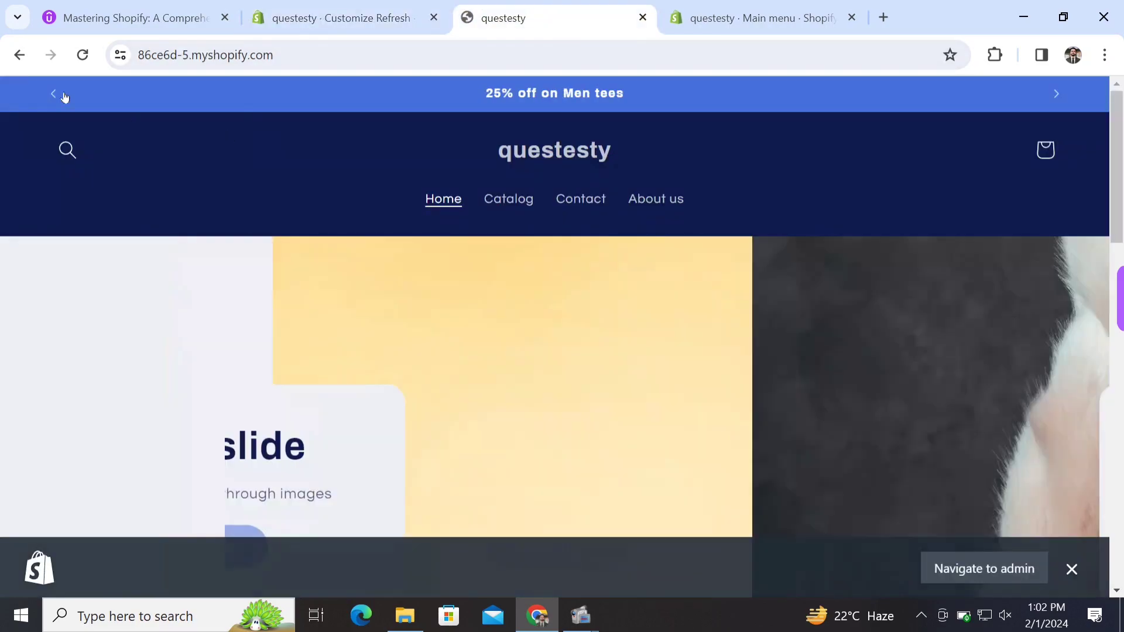
{"action": "left_click", "coordinate": [82, 54]}
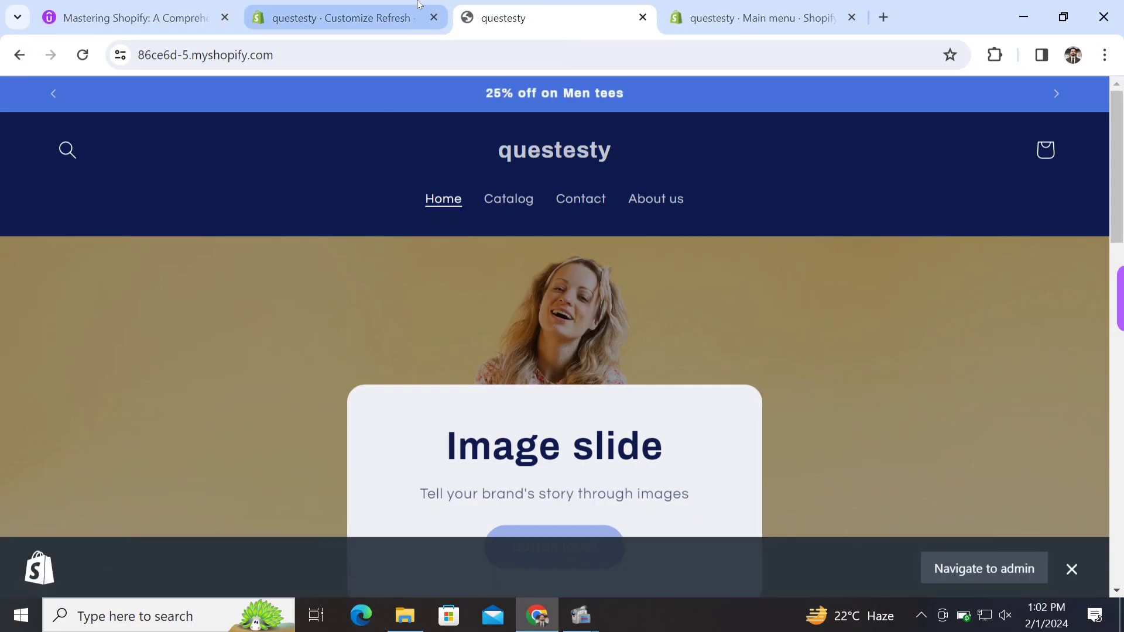
Open the third slide's image in the theme editor, place a focal point on the model's face, and save the image
{"action": "left_click", "coordinate": [345, 18]}
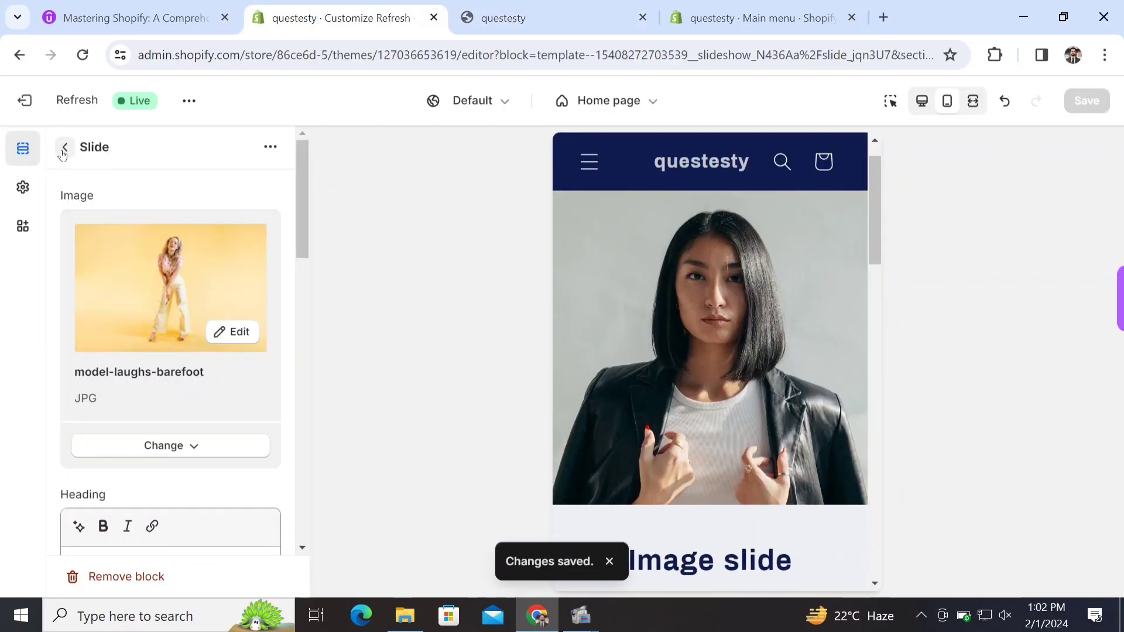
{"action": "left_click", "coordinate": [65, 147]}
{"action": "left_click", "coordinate": [160, 451]}
{"action": "scroll", "coordinate": [303, 215], "scroll_direction": "down", "scroll_amount": 2}
{"action": "left_click", "coordinate": [234, 247]}
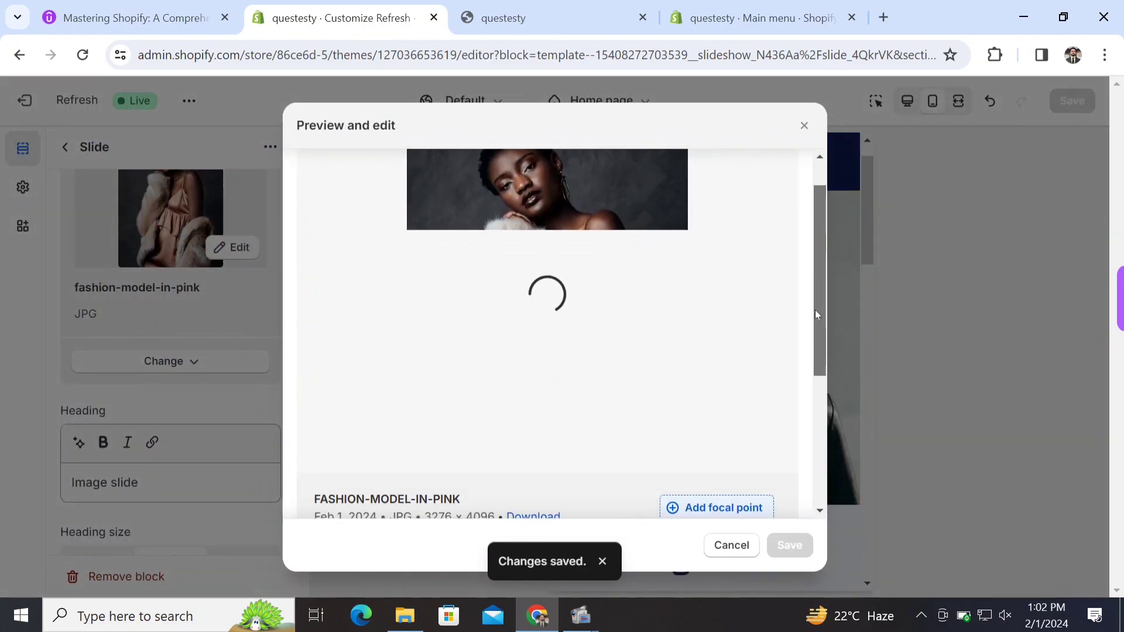
{"action": "left_click", "coordinate": [719, 514]}
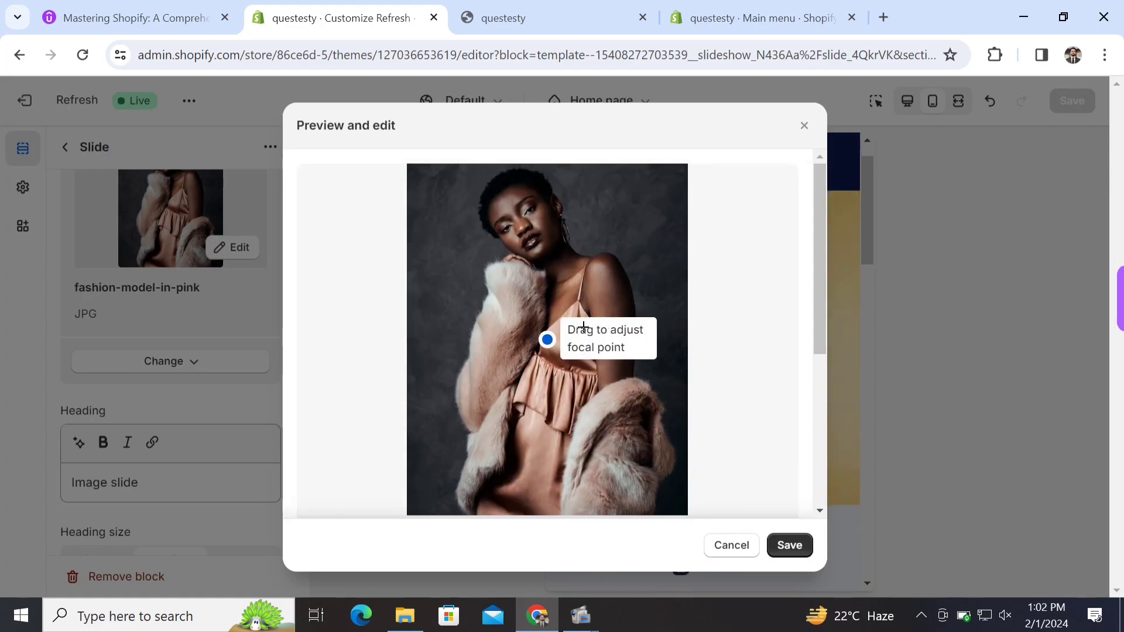
{"action": "left_click_drag", "start_coordinate": [525, 230], "coordinate": [527, 232]}
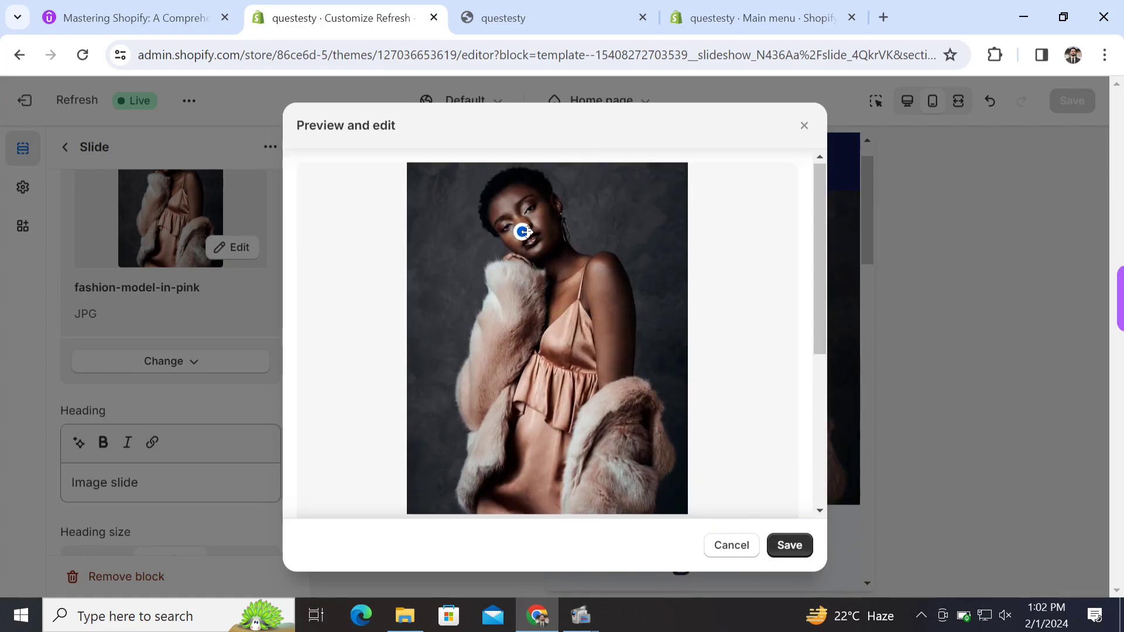
{"action": "left_click", "coordinate": [789, 545]}
Set the third slide's image overlay opacity to 40% and review its mobile layout settings
{"action": "left_click_drag", "start_coordinate": [300, 255], "coordinate": [307, 456]}
{"action": "left_click_drag", "start_coordinate": [68, 460], "coordinate": [130, 465]}
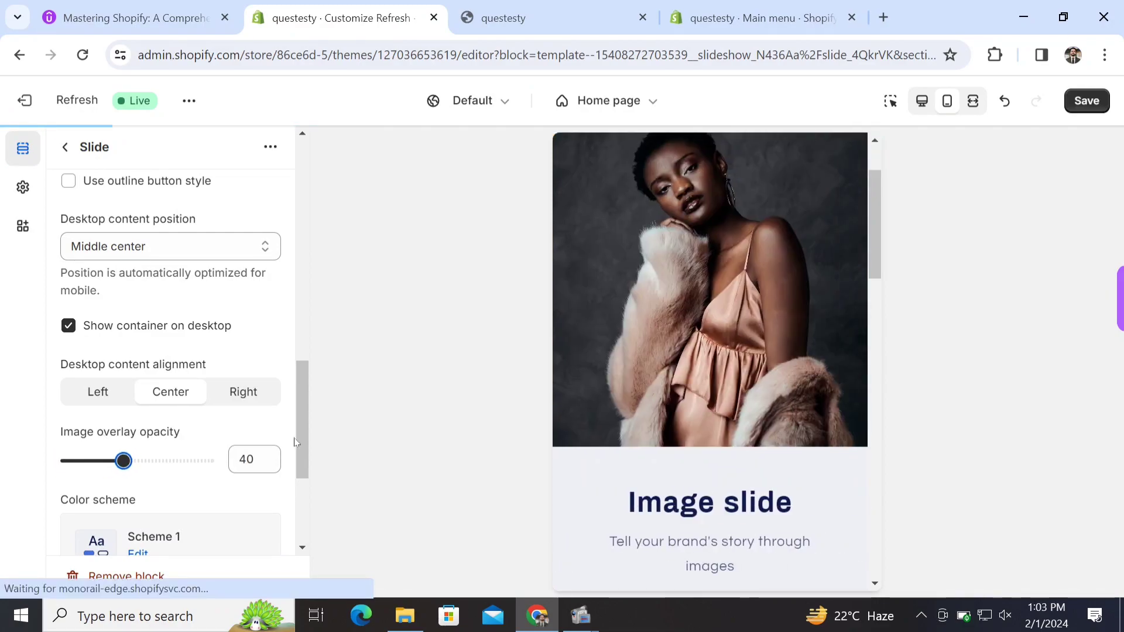
{"action": "left_click_drag", "start_coordinate": [301, 434], "coordinate": [297, 472]}
{"action": "left_click_drag", "start_coordinate": [296, 493], "coordinate": [296, 507]}
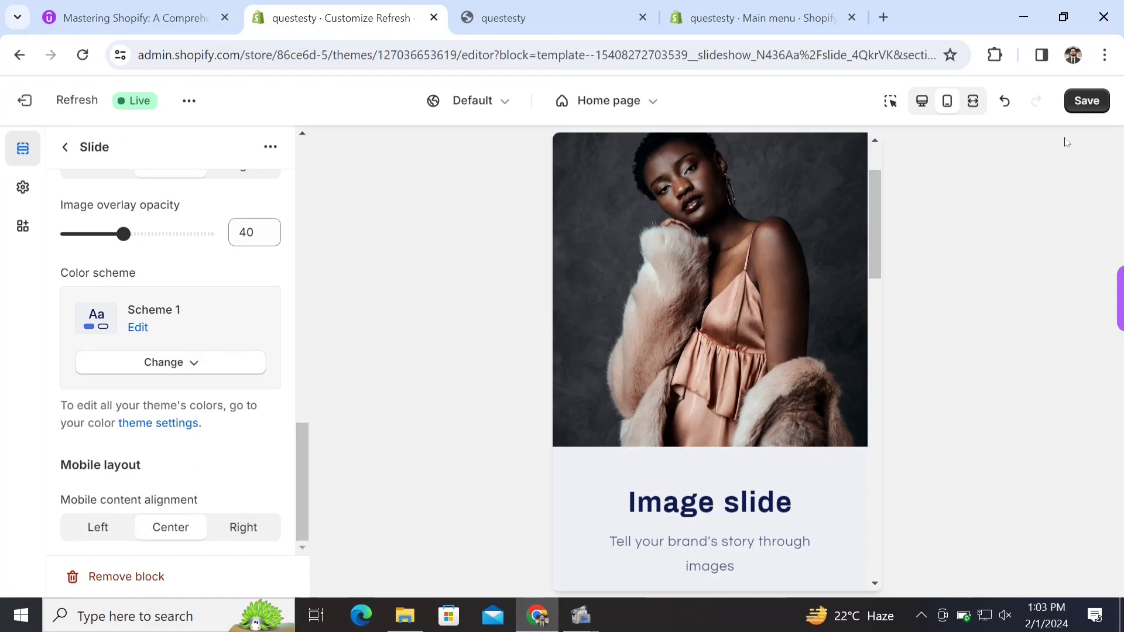
Save the third slide's changes to the theme and reload the live storefront to view the finished slideshow
{"action": "left_click", "coordinate": [1087, 101]}
{"action": "left_click", "coordinate": [615, 5]}
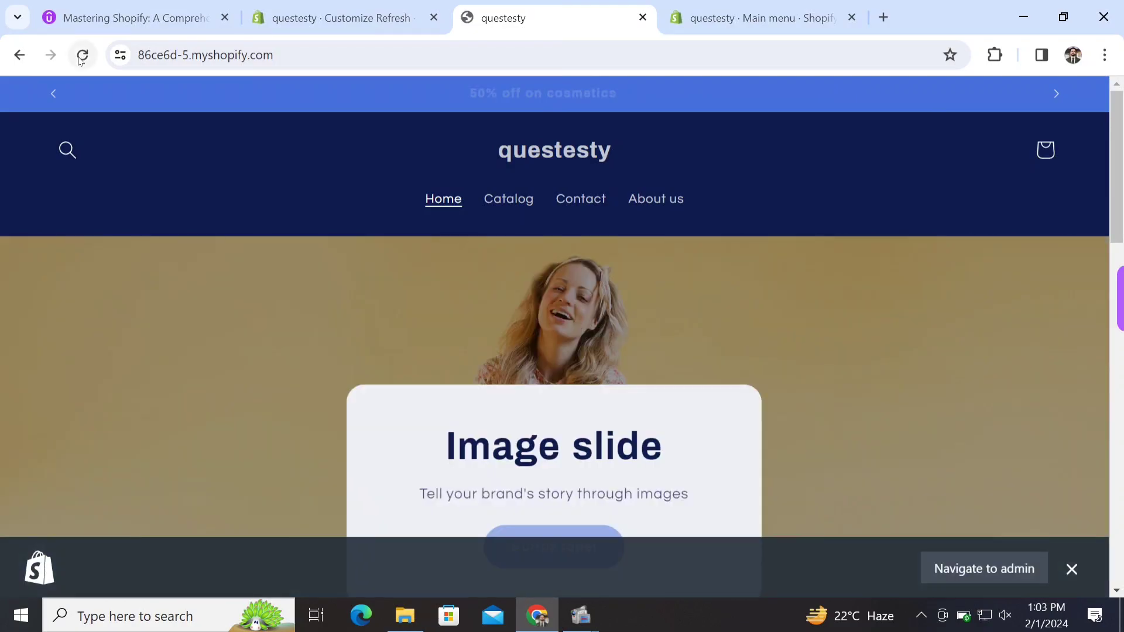
{"action": "left_click", "coordinate": [82, 54]}
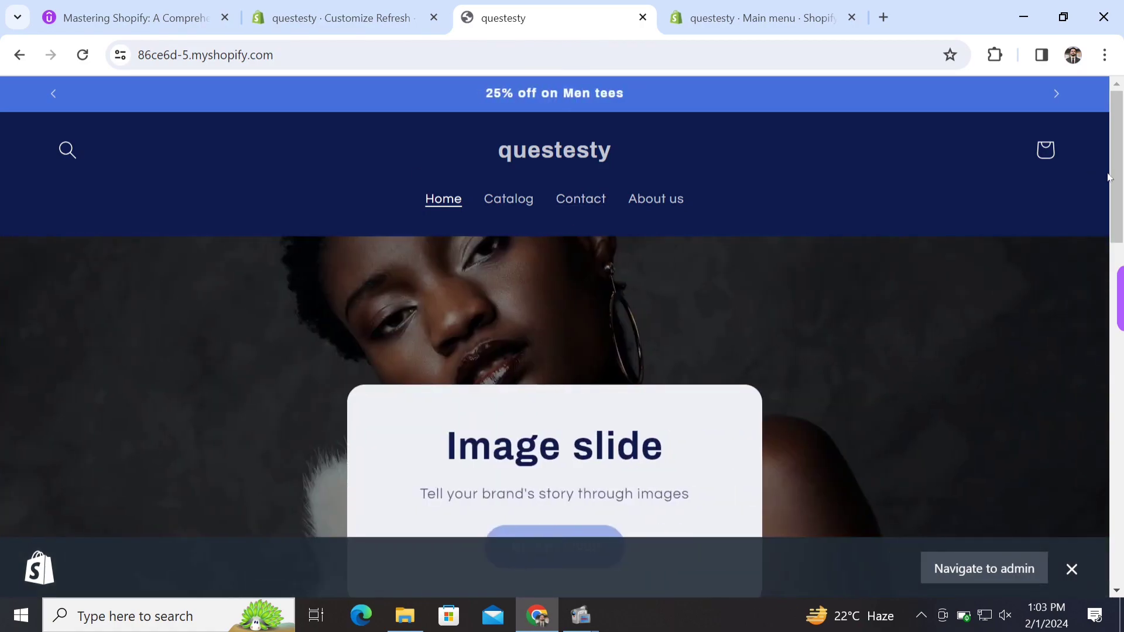
Return to the theme editor and preview the home page slideshow in desktop, mobile and fullscreen views
{"action": "left_click", "coordinate": [337, 14]}
{"action": "left_click", "coordinate": [920, 102]}
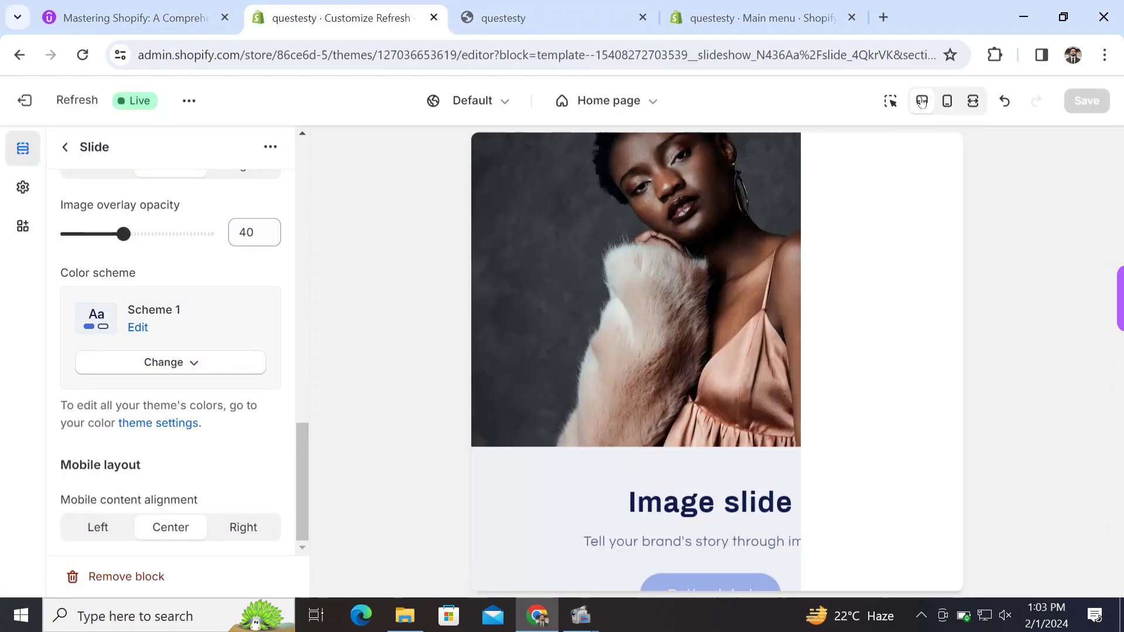
{"action": "left_click_drag", "start_coordinate": [1117, 181], "coordinate": [1106, 160]}
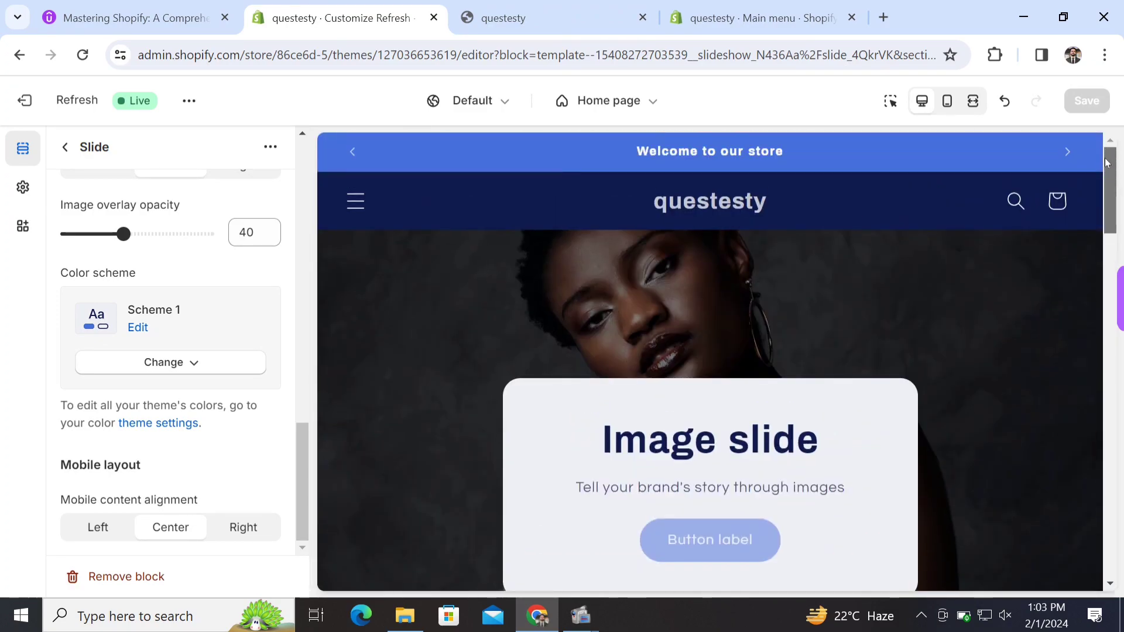
{"action": "left_click", "coordinate": [946, 102]}
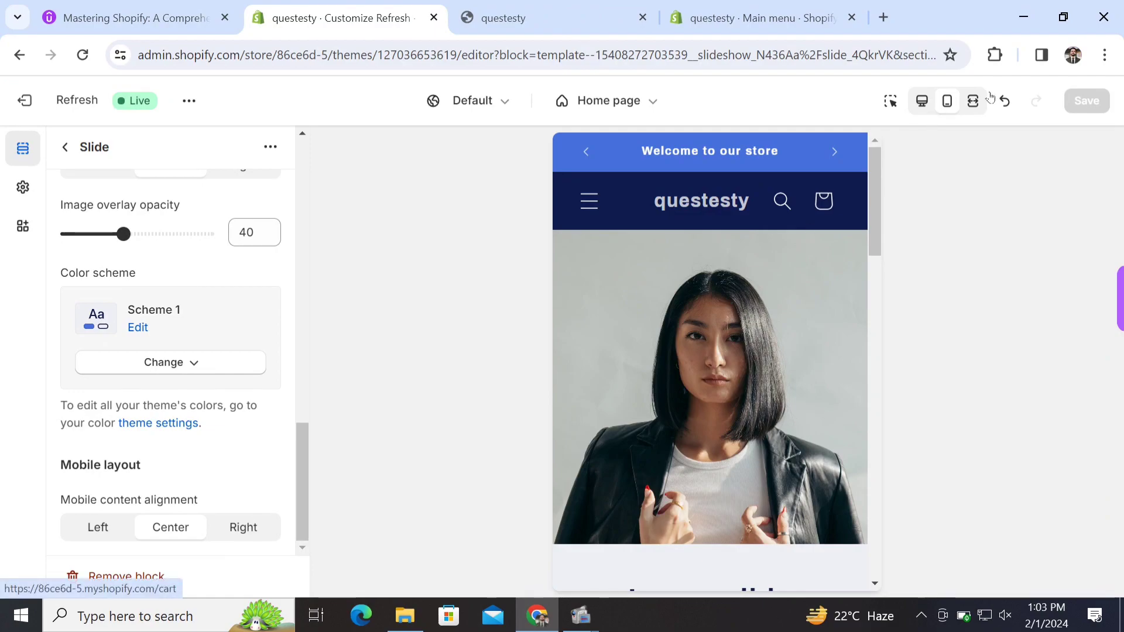
{"action": "left_click", "coordinate": [973, 101]}
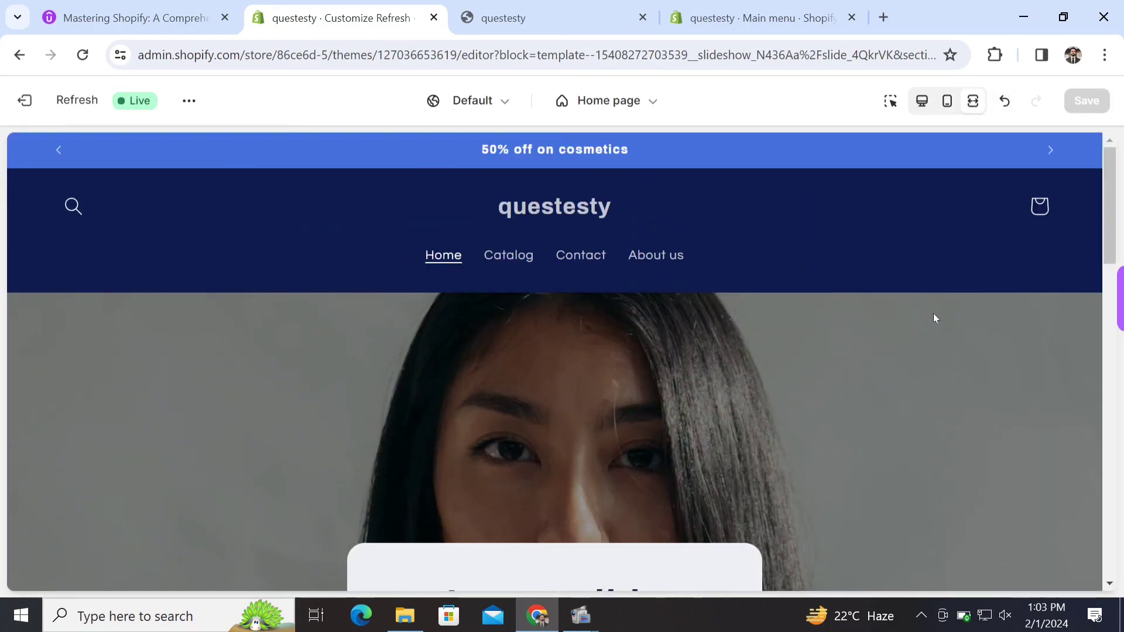
{"action": "left_click_drag", "start_coordinate": [1109, 204], "coordinate": [1089, 159]}
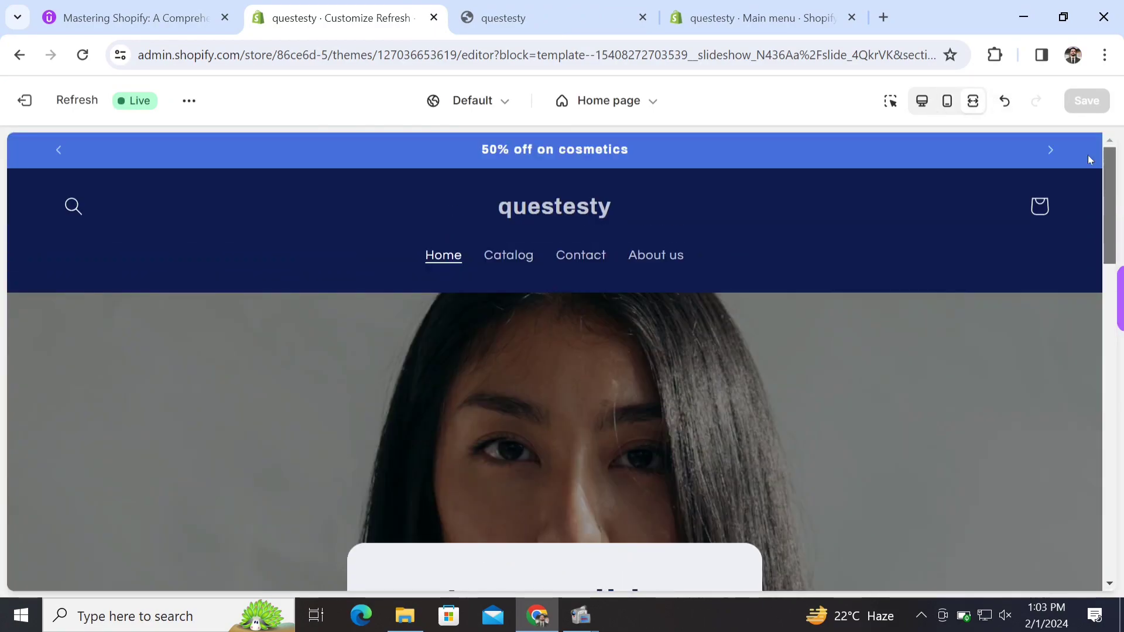